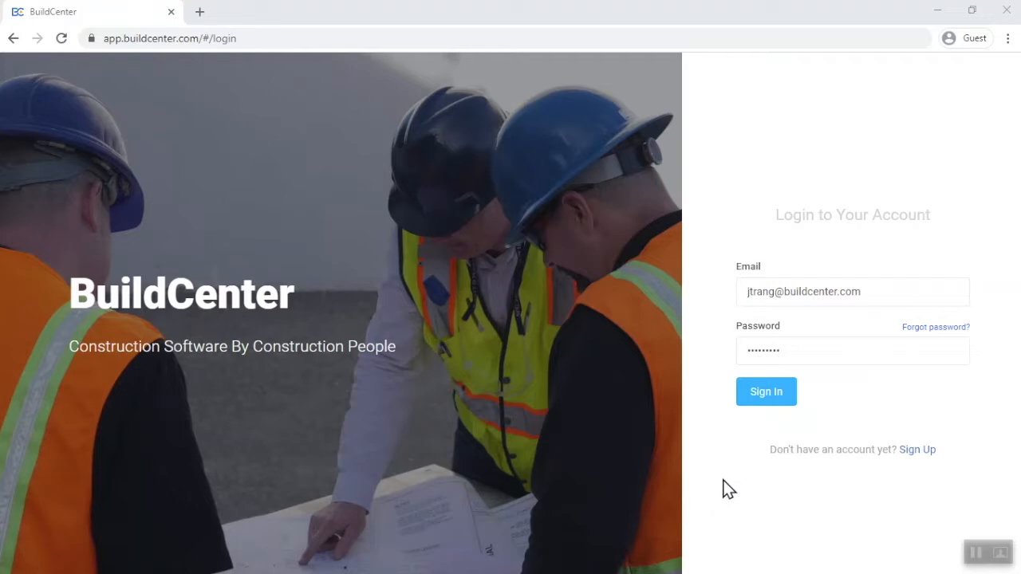
Sign in to the account with the credentials already filled in
click(754, 407)
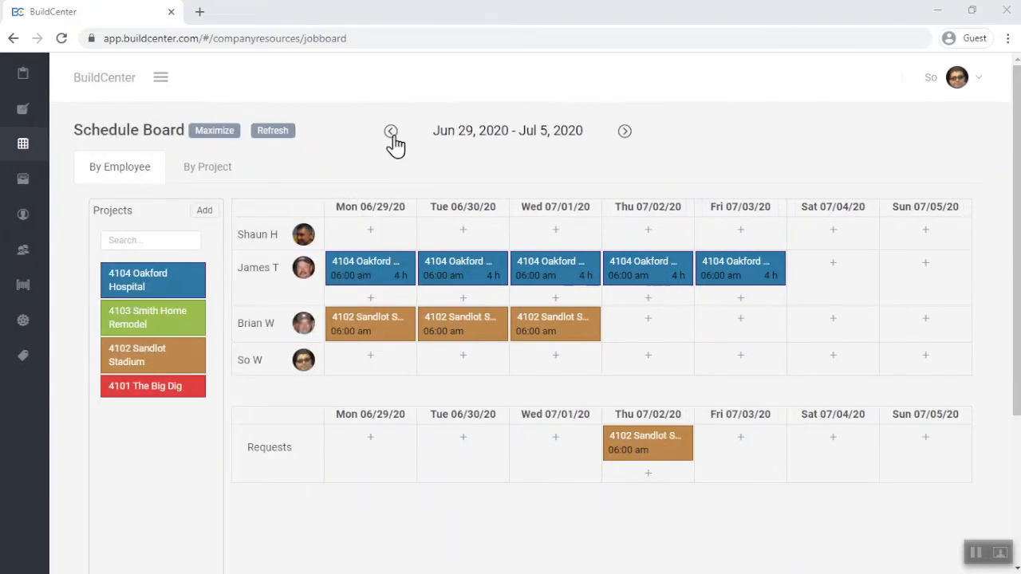
View the Jun 22–28, 2020 schedule and the by-project view of Jun 29–Jul 5, ending on the by-employee view
click(391, 134)
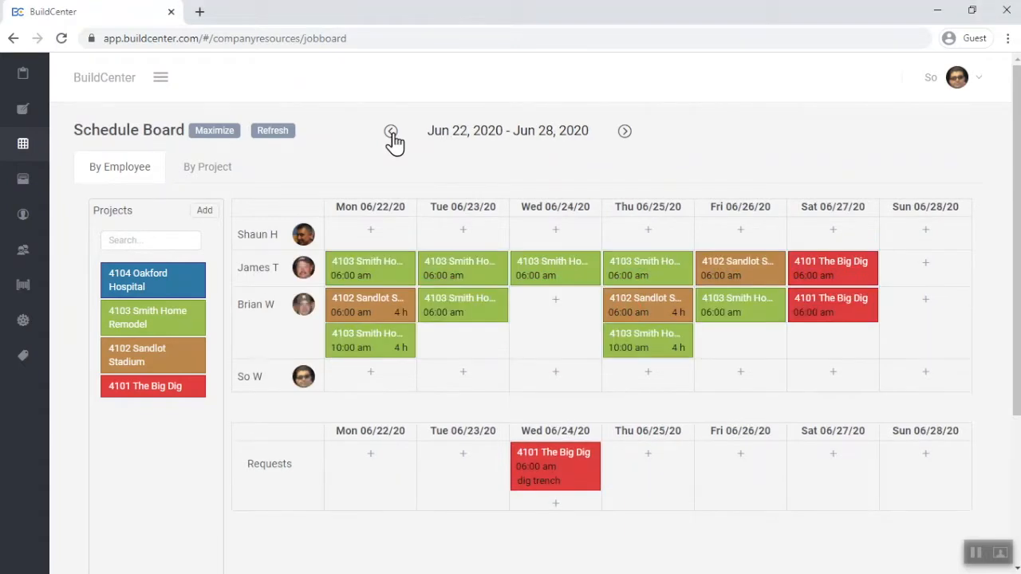
click(625, 133)
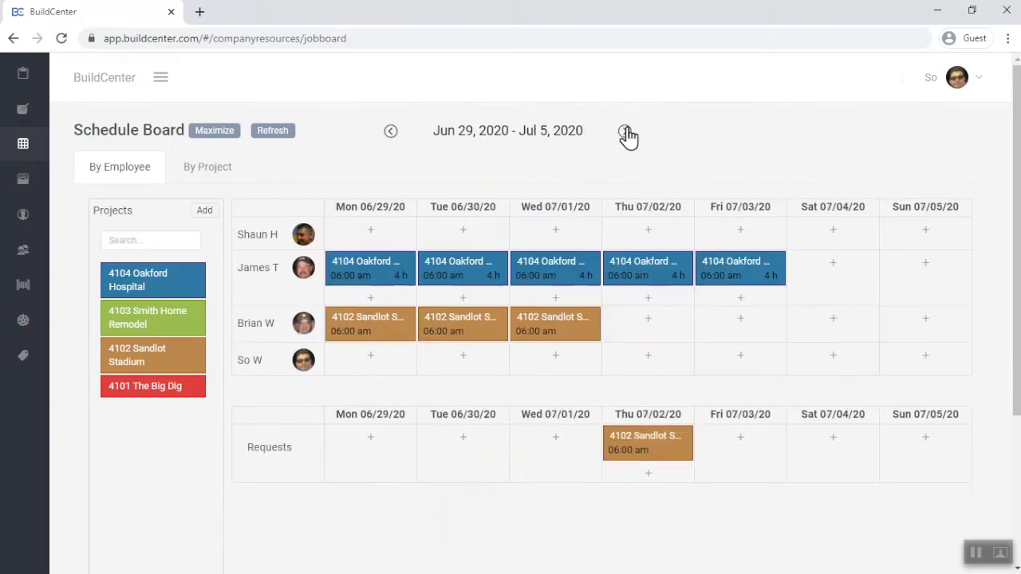
click(199, 177)
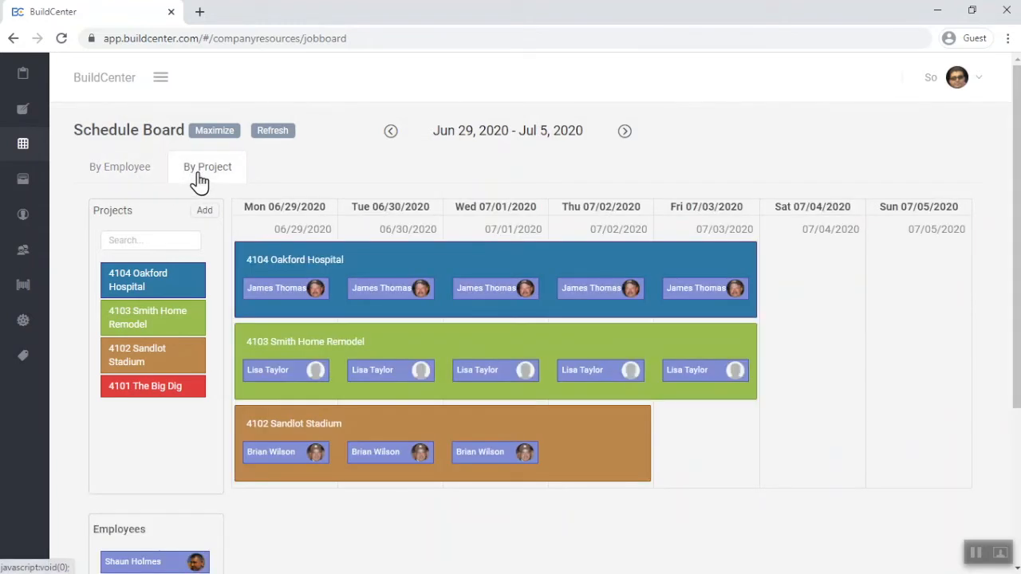
click(135, 172)
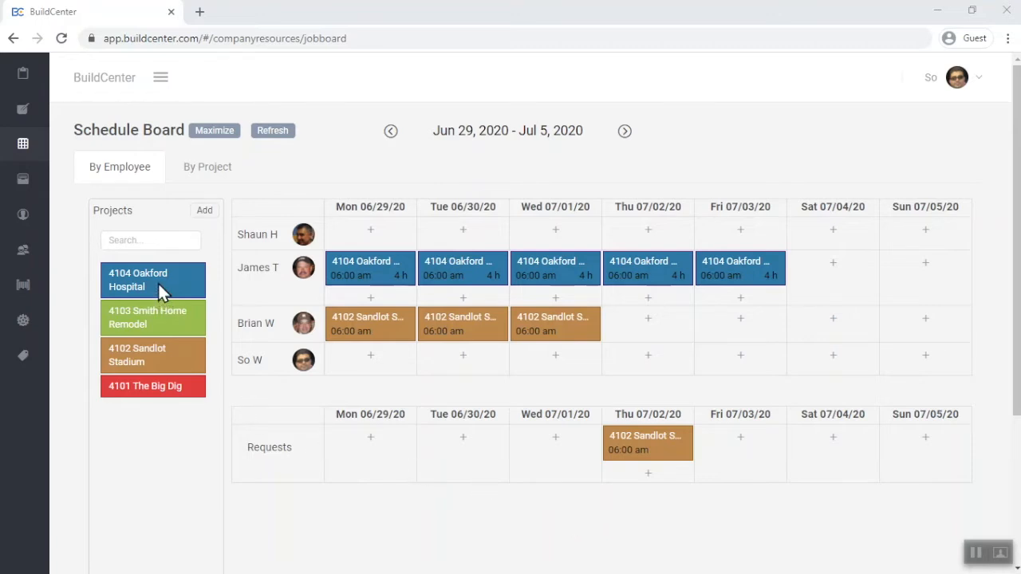
Try adding the 4104 Oakford Hospital project to the first employee's Monday 06/29 cell, and close the form without saving
drag(158, 282, 367, 239)
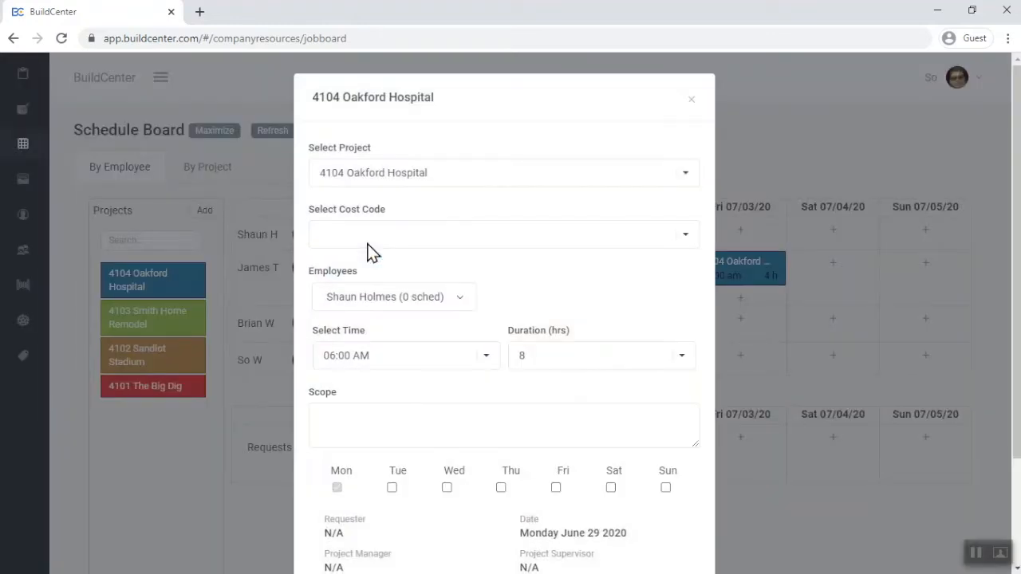
click(690, 102)
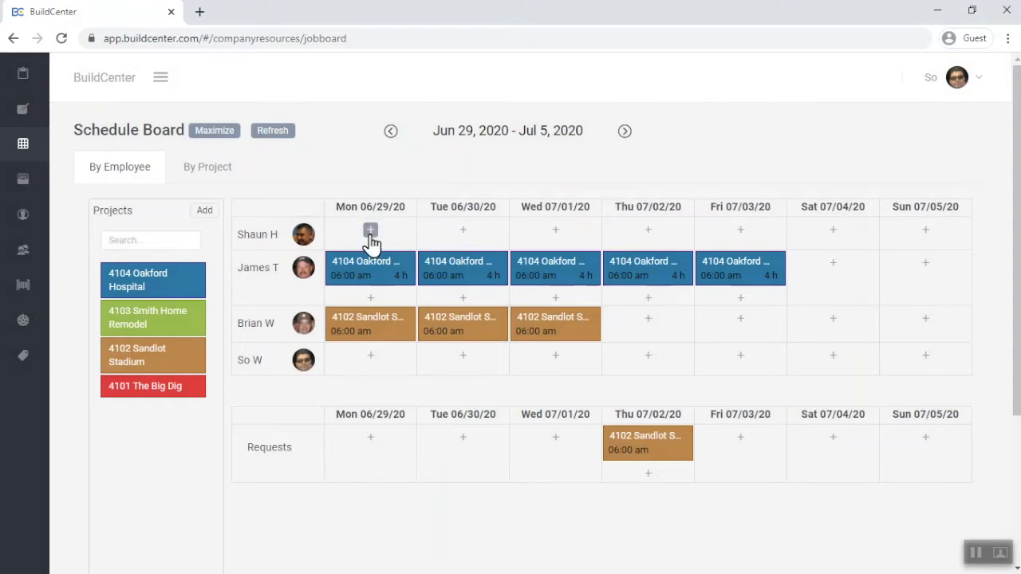
Start a new schedule item for the first employee on Monday 06/29 with project 4104 Oakford Hospital and cost code 1120 Mechanical Engineering
click(370, 232)
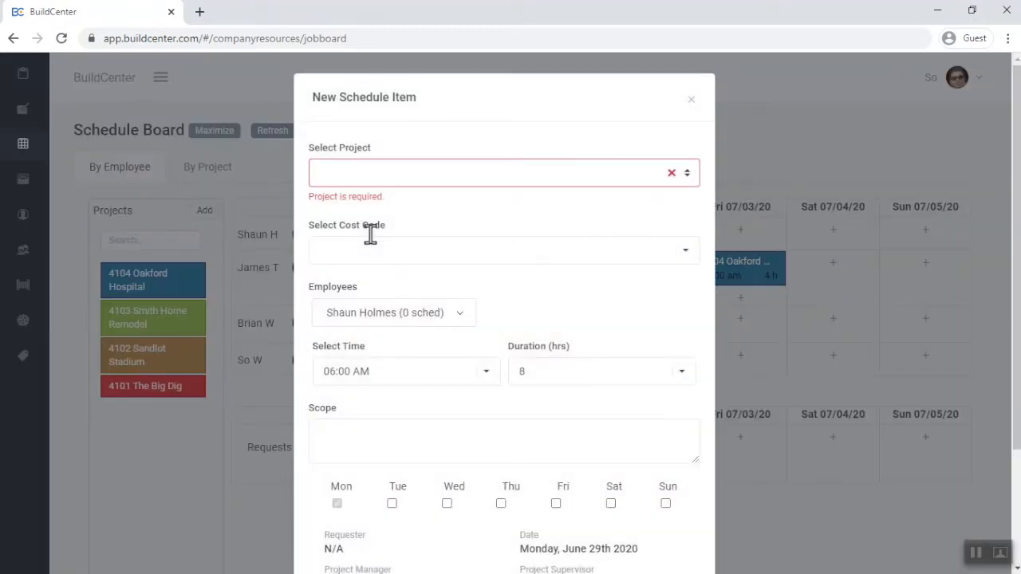
click(686, 173)
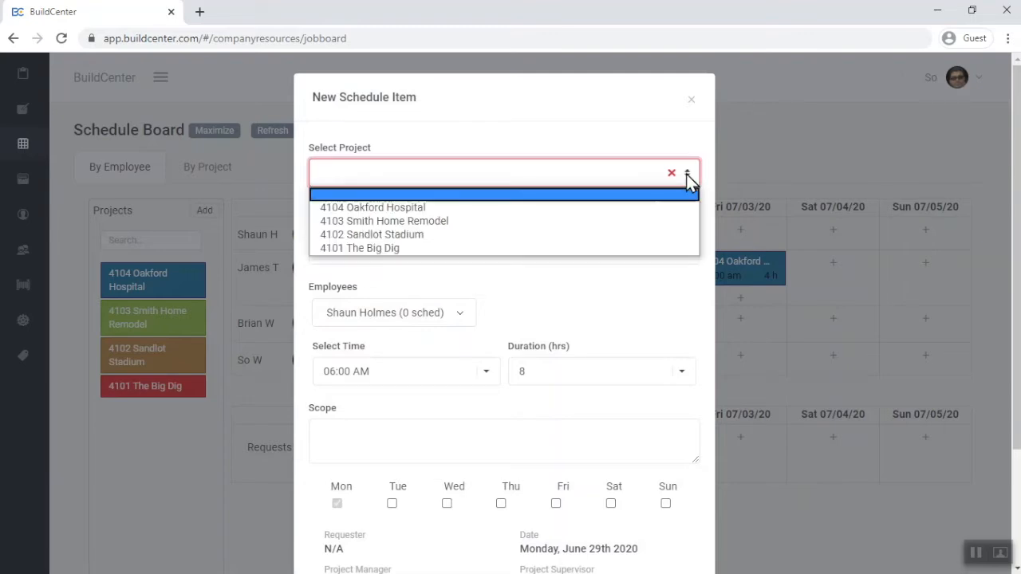
click(633, 210)
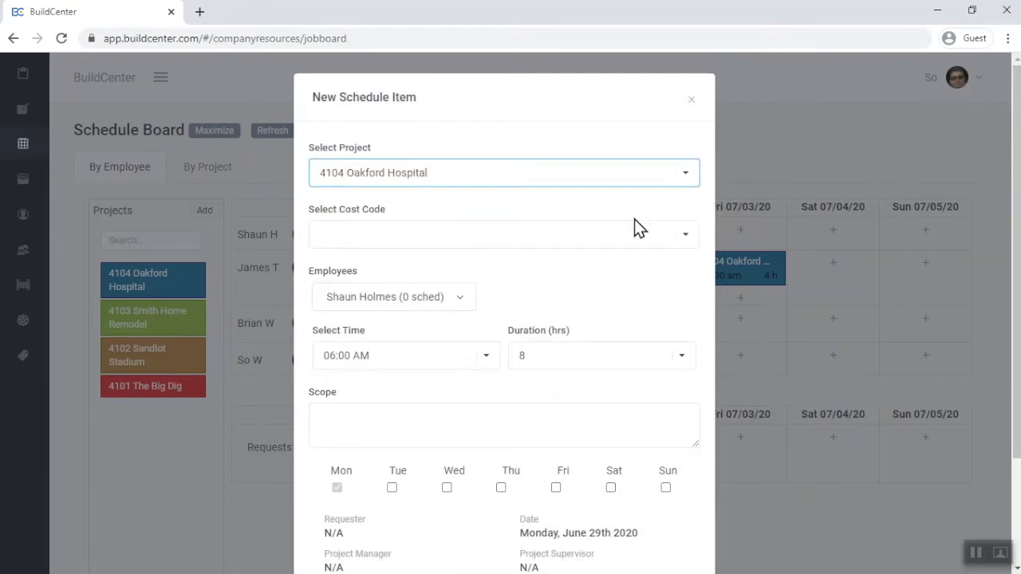
click(686, 239)
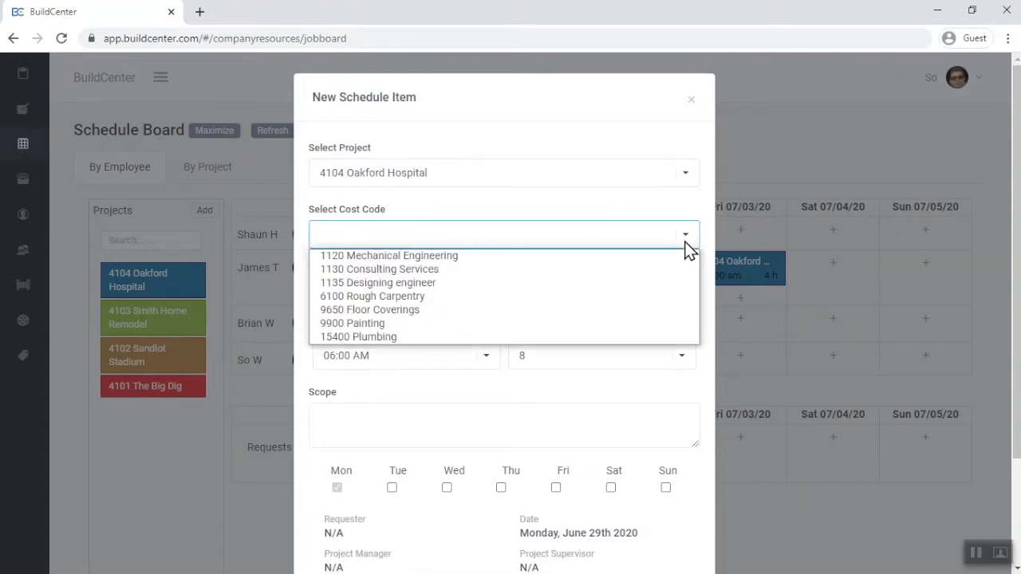
click(641, 257)
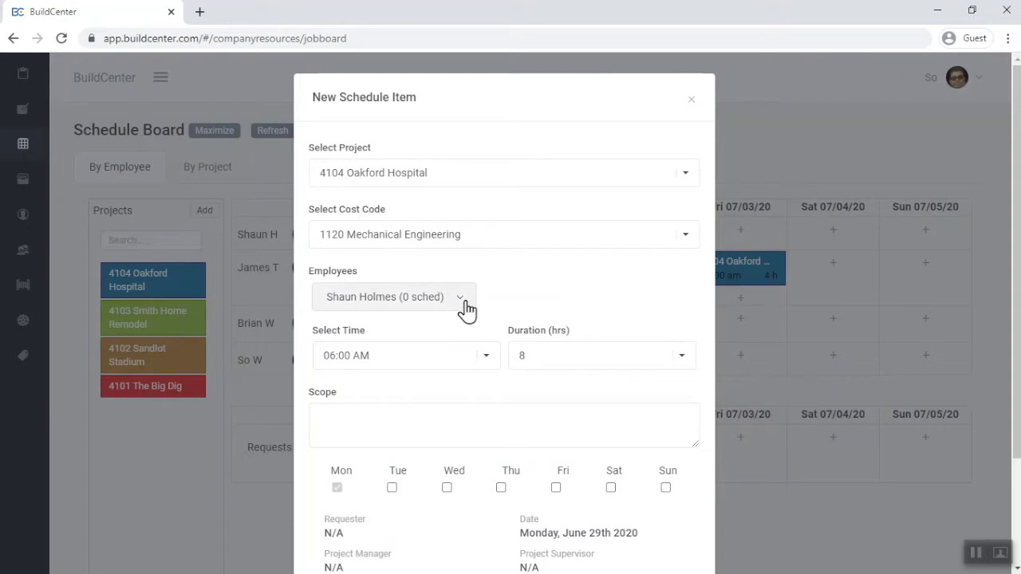
Add the fourth employee to the schedule item and enter the scope "Check the integrity of the struts before you begin"
click(466, 308)
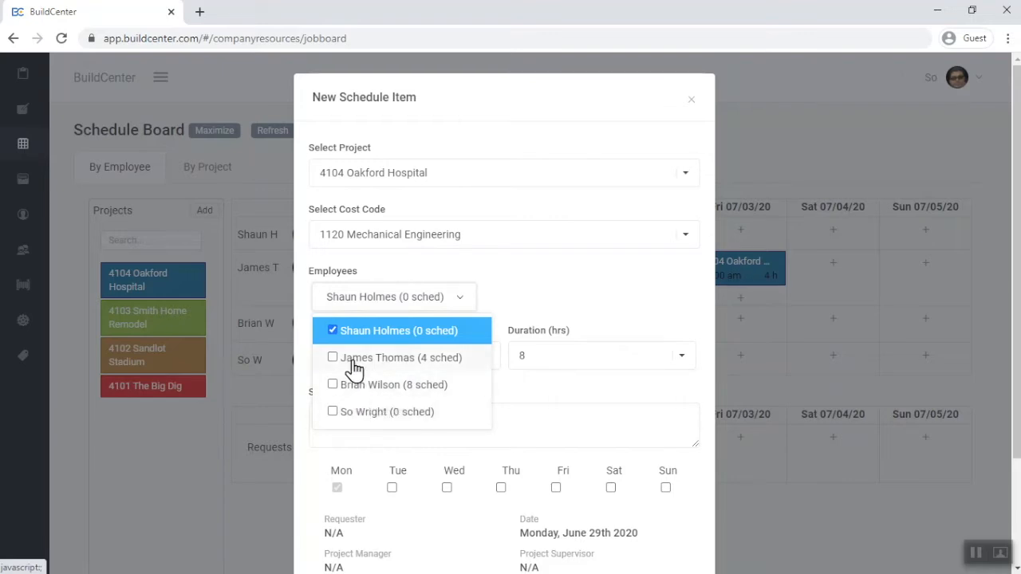
click(333, 413)
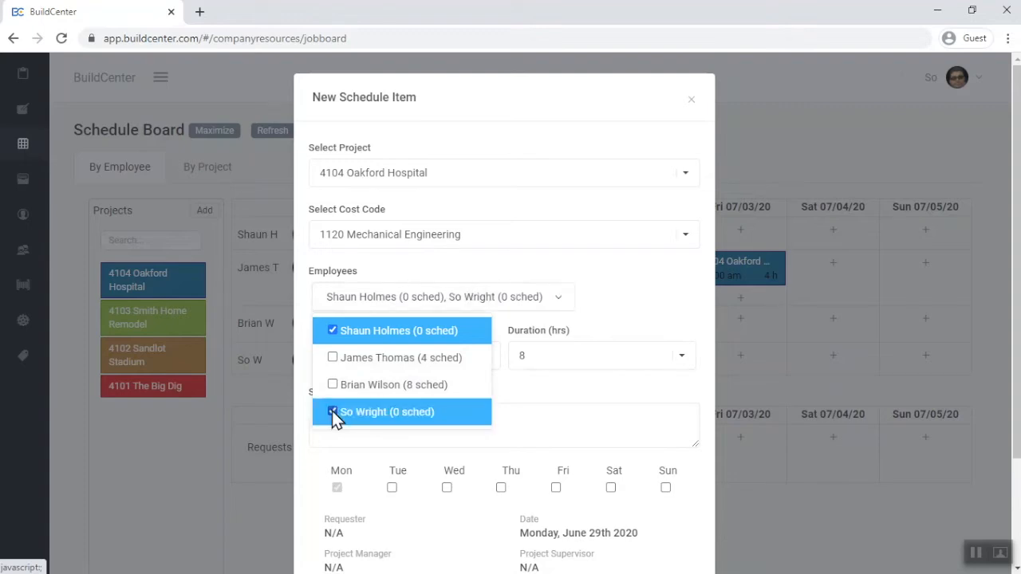
click(520, 399)
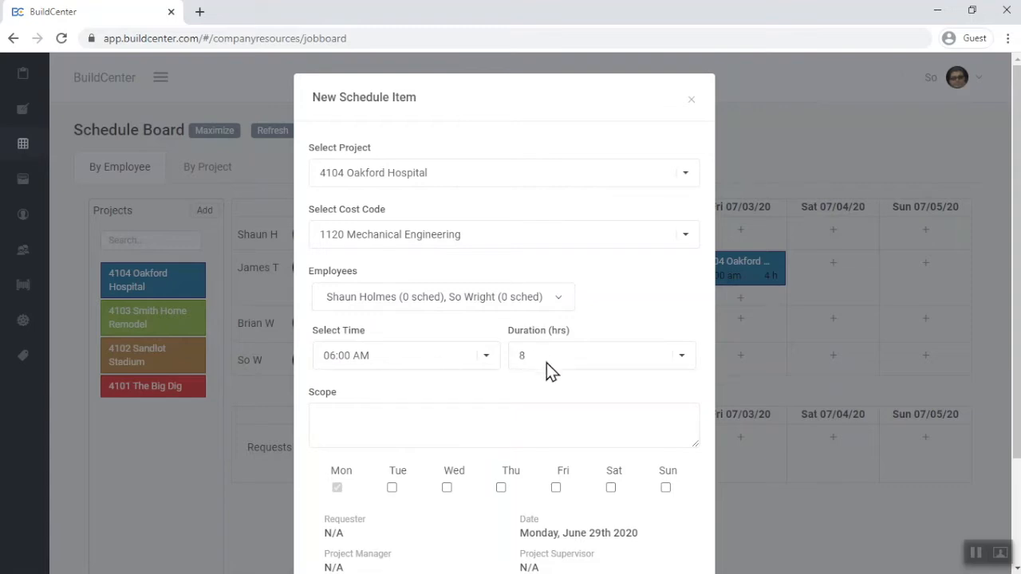
click(362, 415)
text(Check the integrity of the struts before you begin)
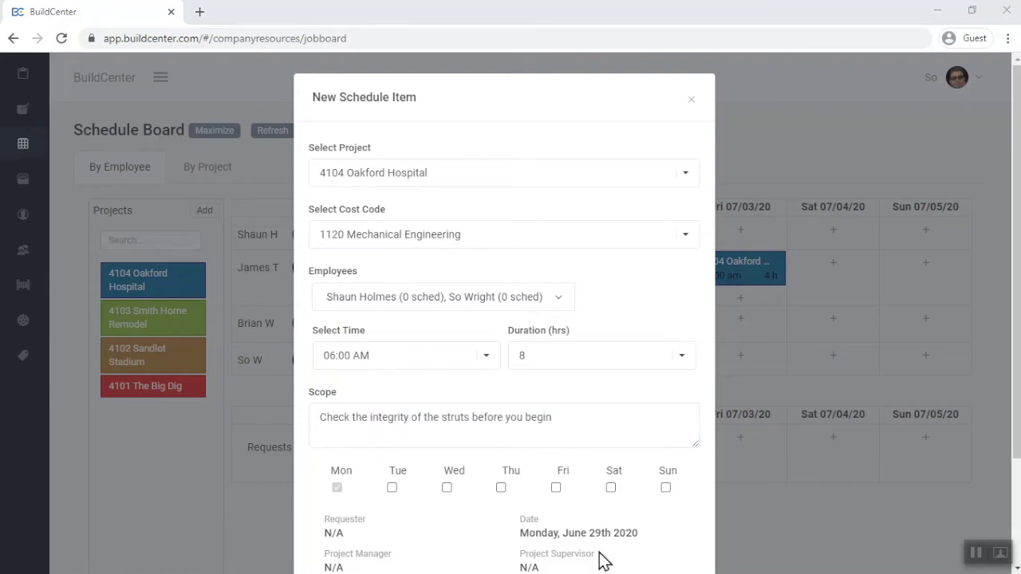
Repeat the Oakford Hospital schedule item on Tuesday through Friday and save it
click(393, 488)
click(447, 488)
click(499, 489)
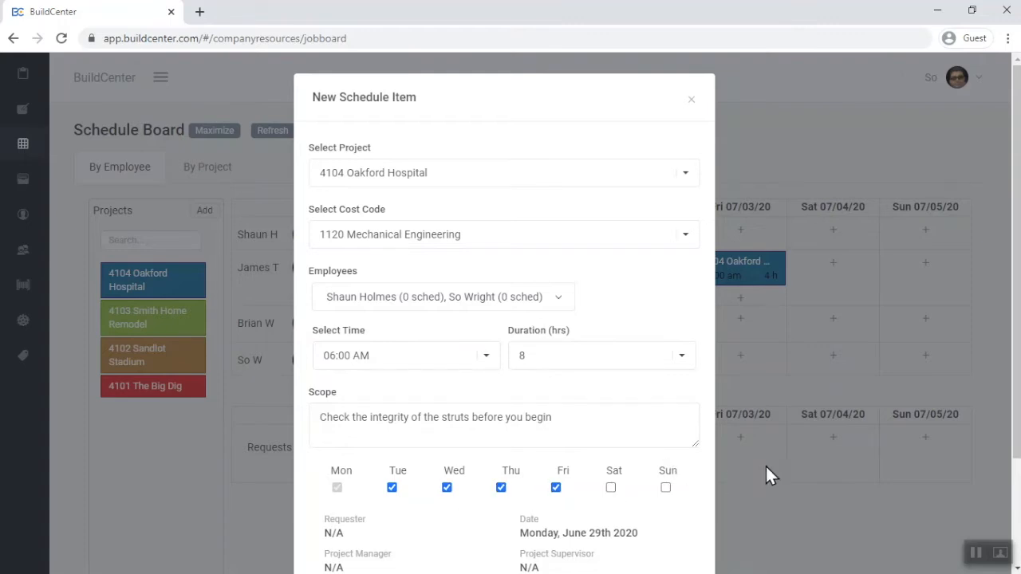
drag(1018, 423, 1004, 556)
click(608, 525)
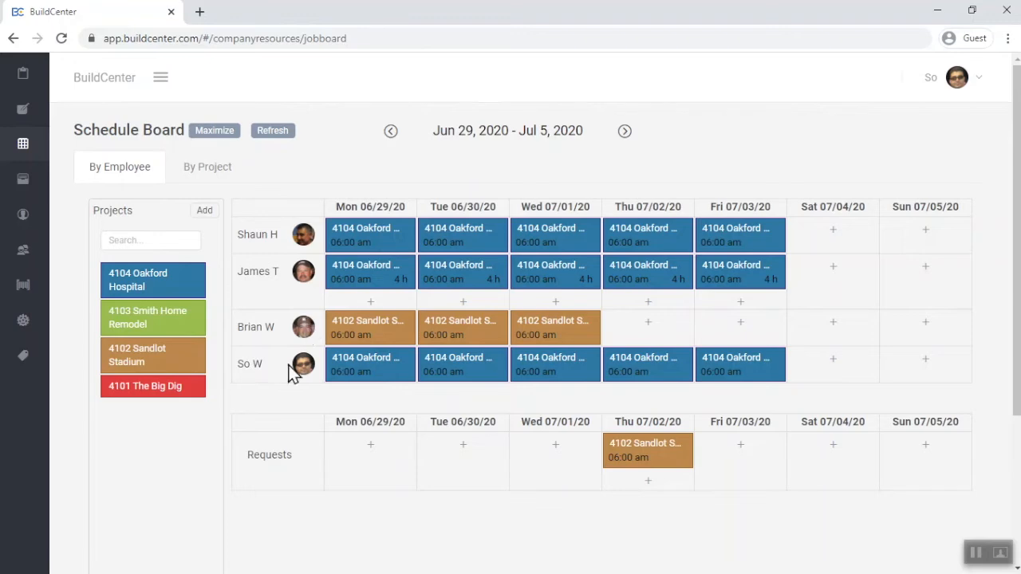
Start another schedule item for the second employee on Monday 06/29 with project 4102 Sandlot Stadium and cost code 1120 Mechanical Engineering
click(370, 303)
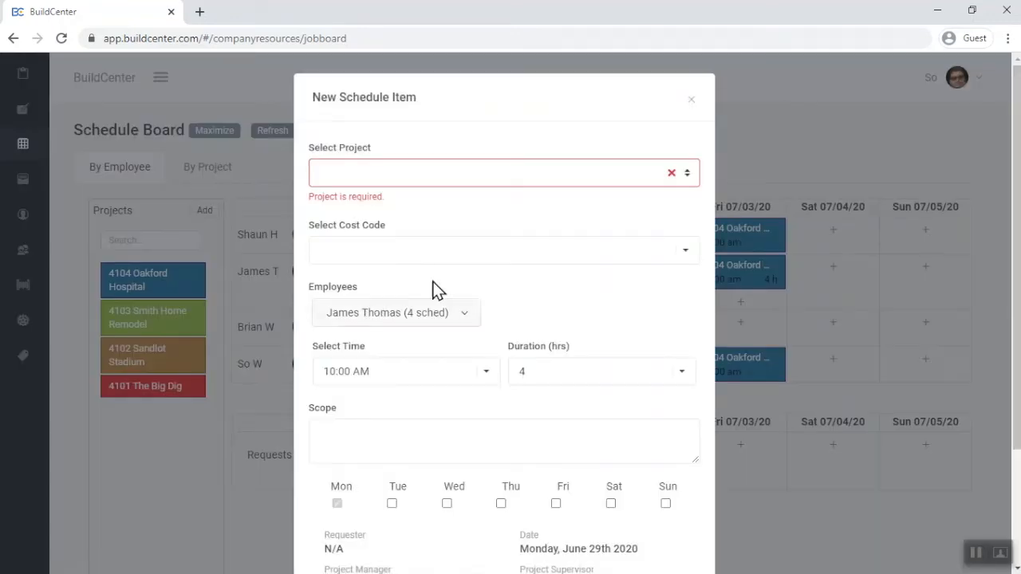
click(687, 173)
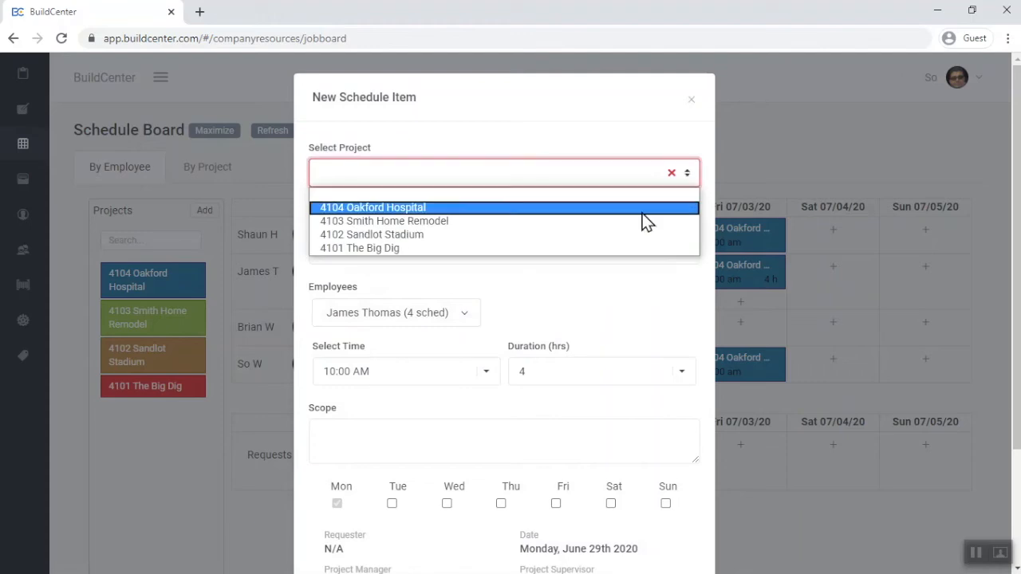
click(625, 235)
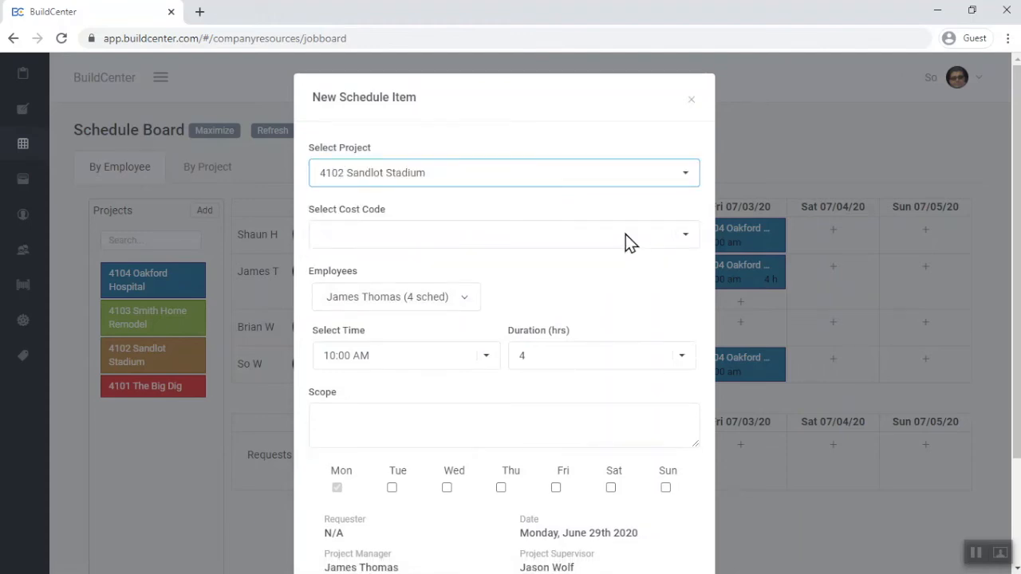
click(625, 234)
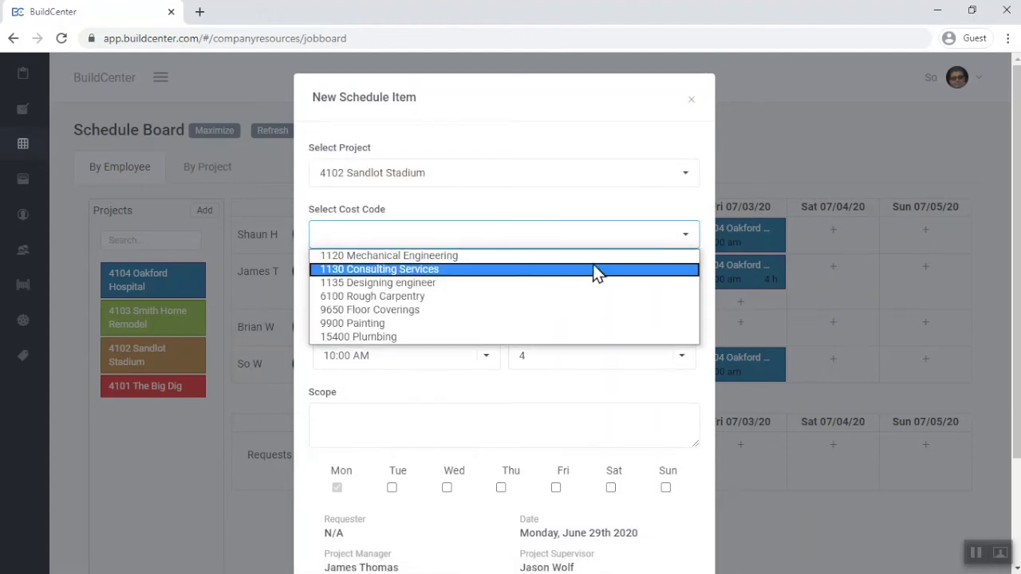
click(595, 257)
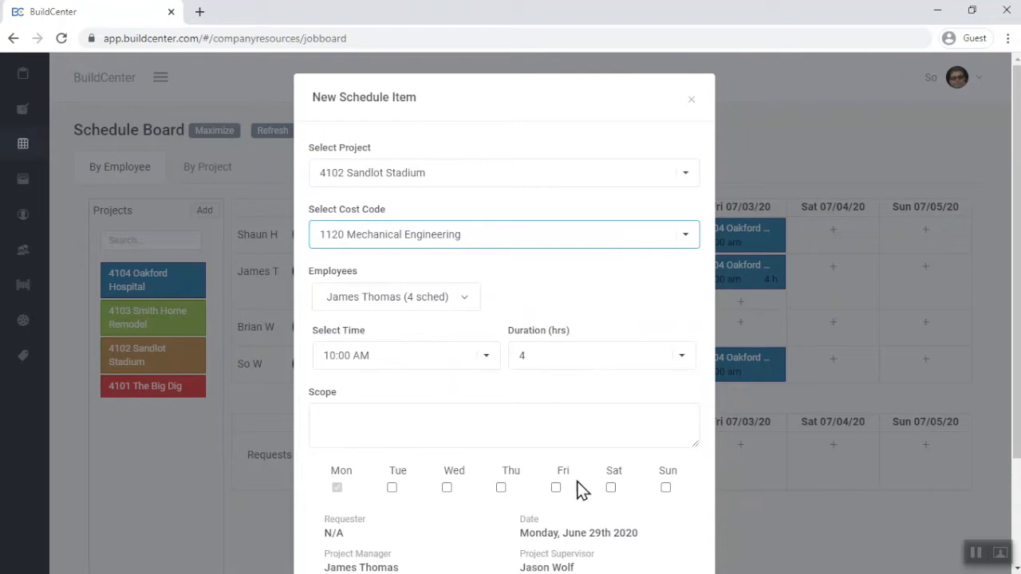
Repeat the second employee's Sandlot Stadium item on Tuesday through Friday and save it
scroll(562, 491, down, 2)
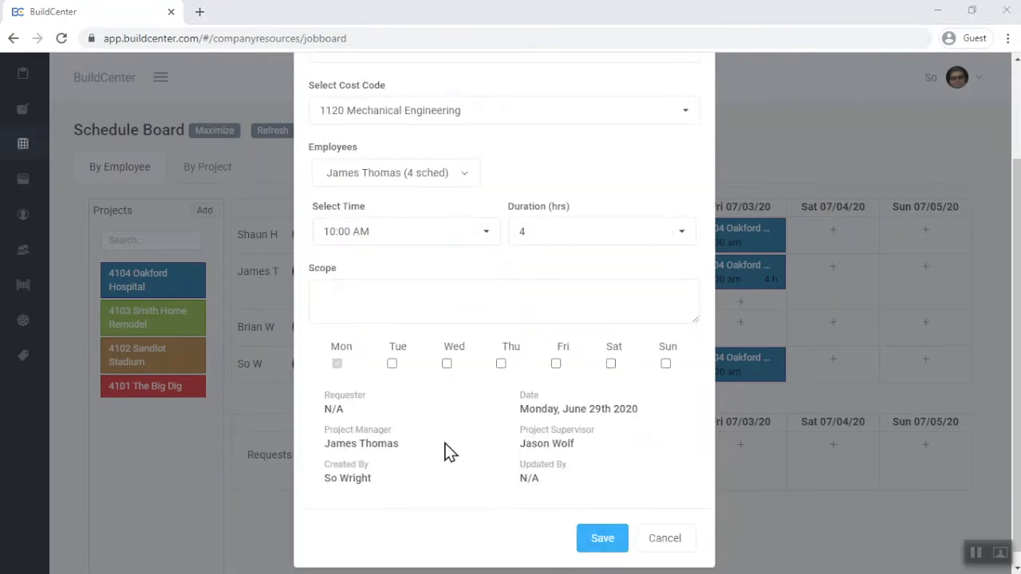
click(392, 364)
click(446, 365)
click(501, 364)
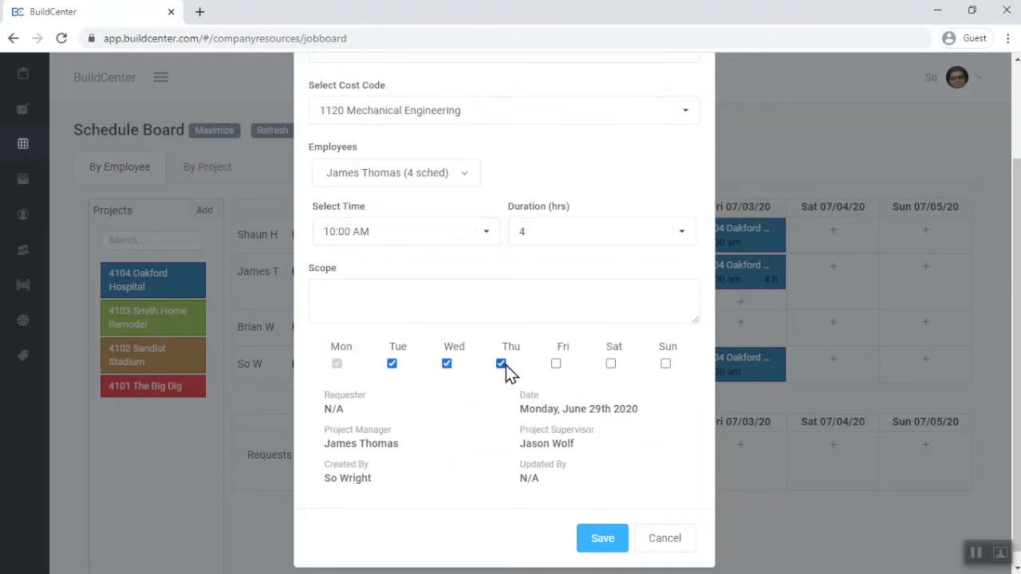
click(599, 536)
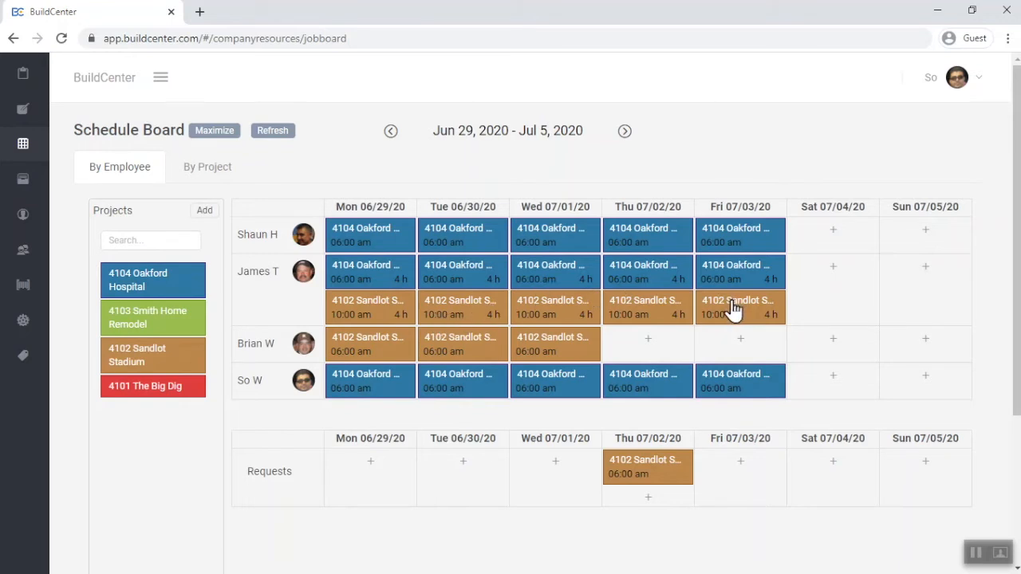
Set Thursday 07/02's Sandlot Stadium labor request to cost code 1120 Mechanical Engineering, assign the unscheduled third employee, and approve it
click(663, 477)
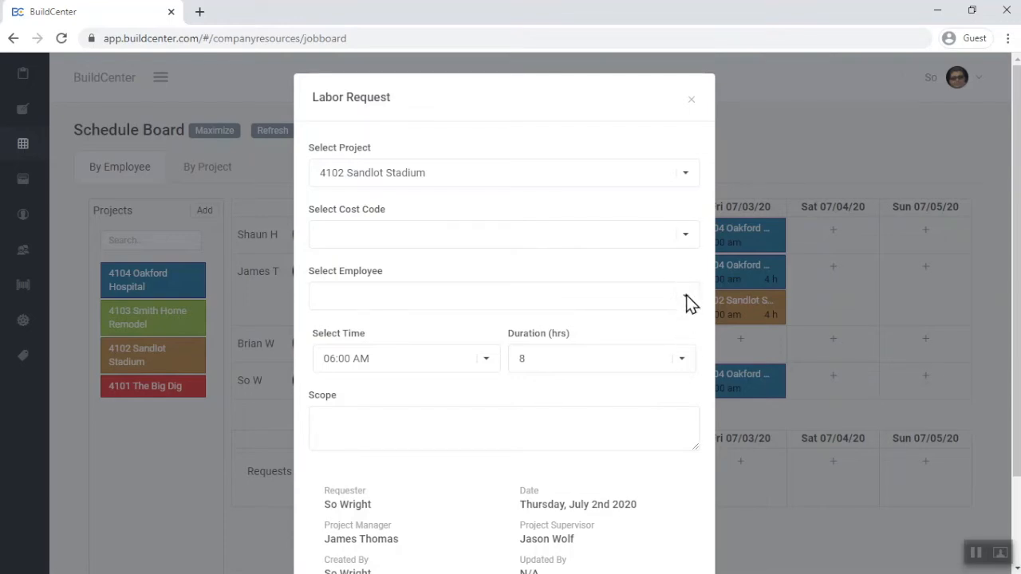
click(683, 237)
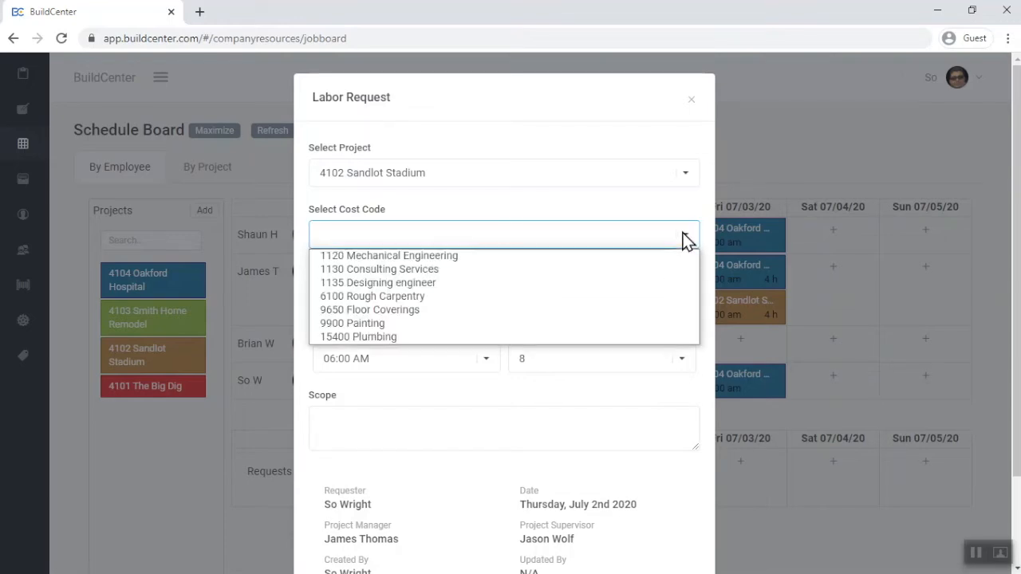
click(658, 257)
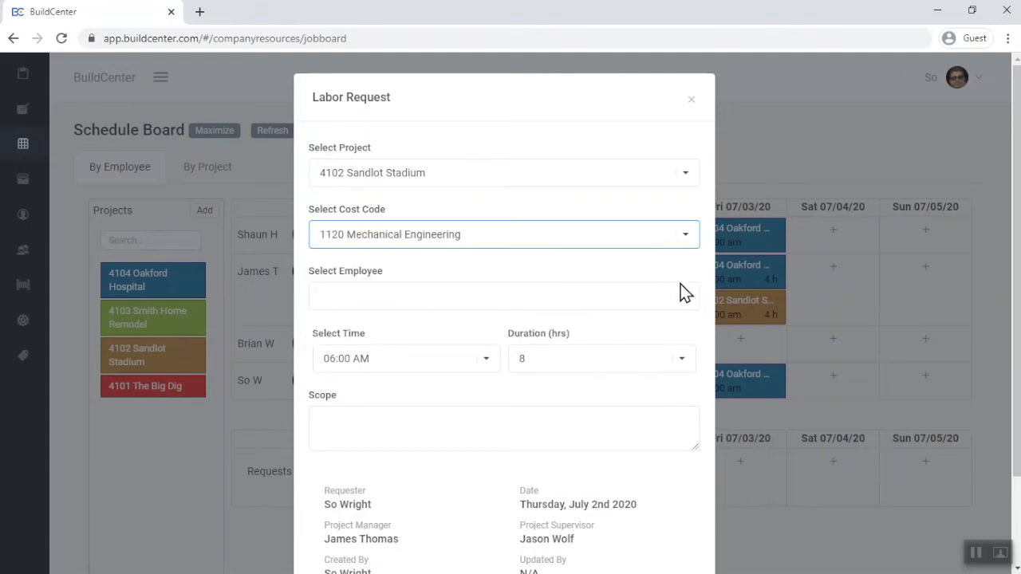
click(683, 299)
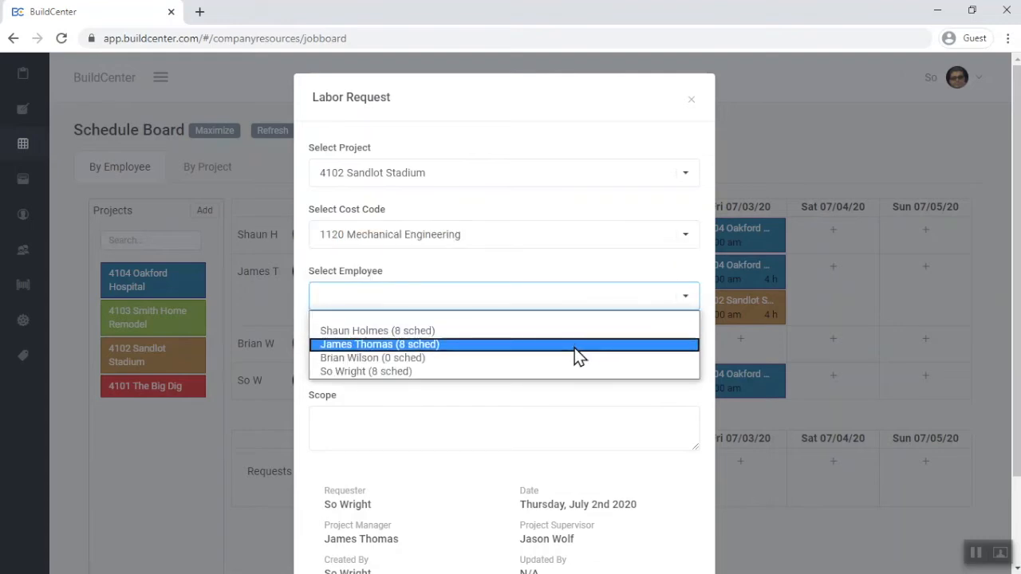
click(578, 357)
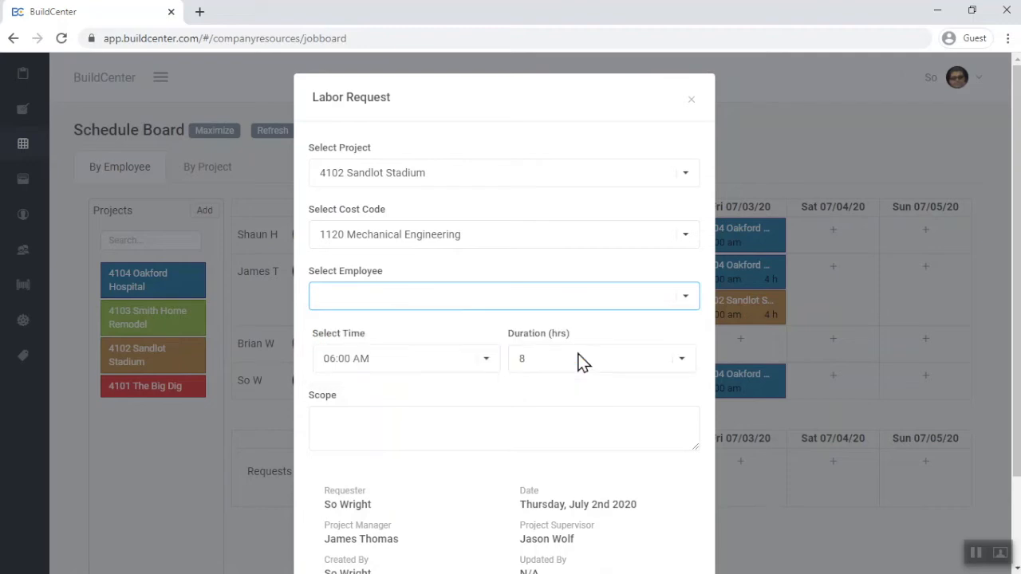
drag(1015, 374, 1013, 459)
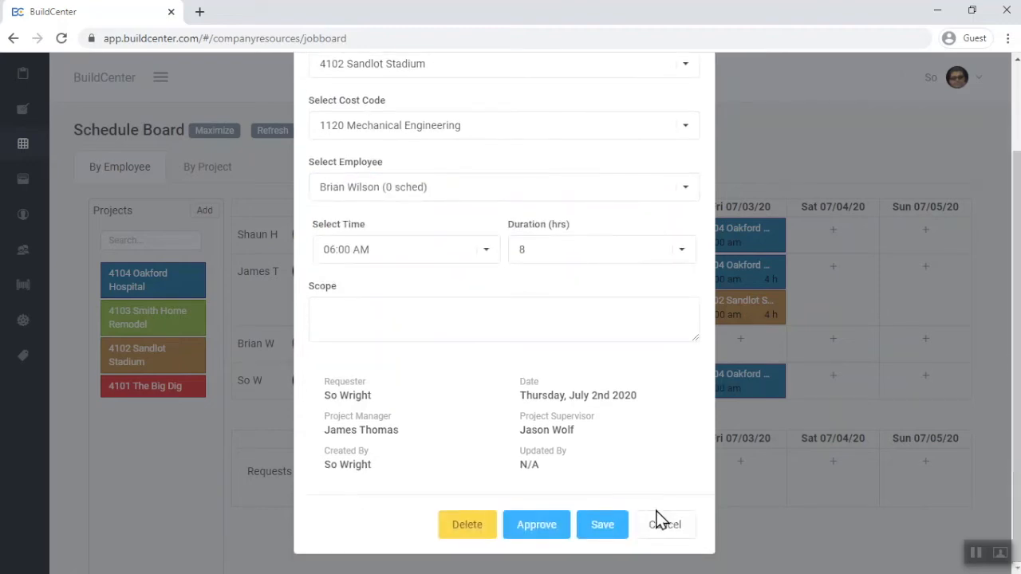
click(549, 525)
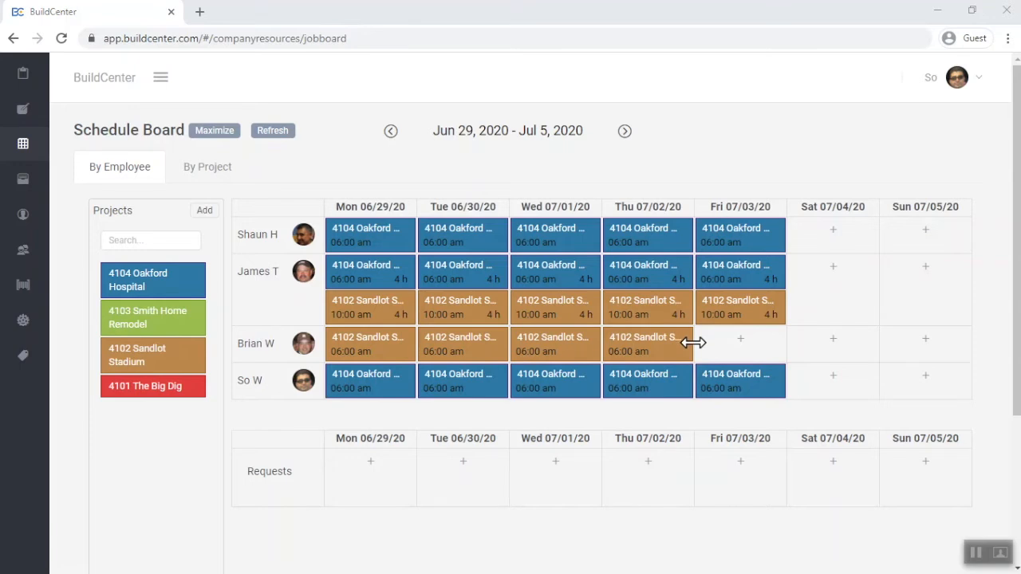
Extend the third employee's Thursday 07/02 Sandlot Stadium assignment through Friday 07/03
drag(693, 343, 761, 342)
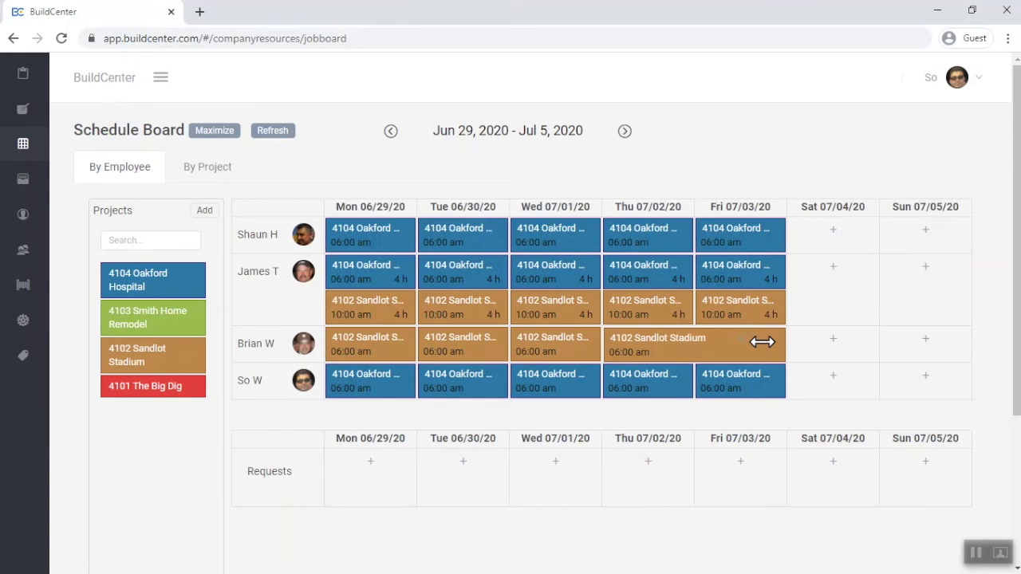
drag(762, 342, 784, 344)
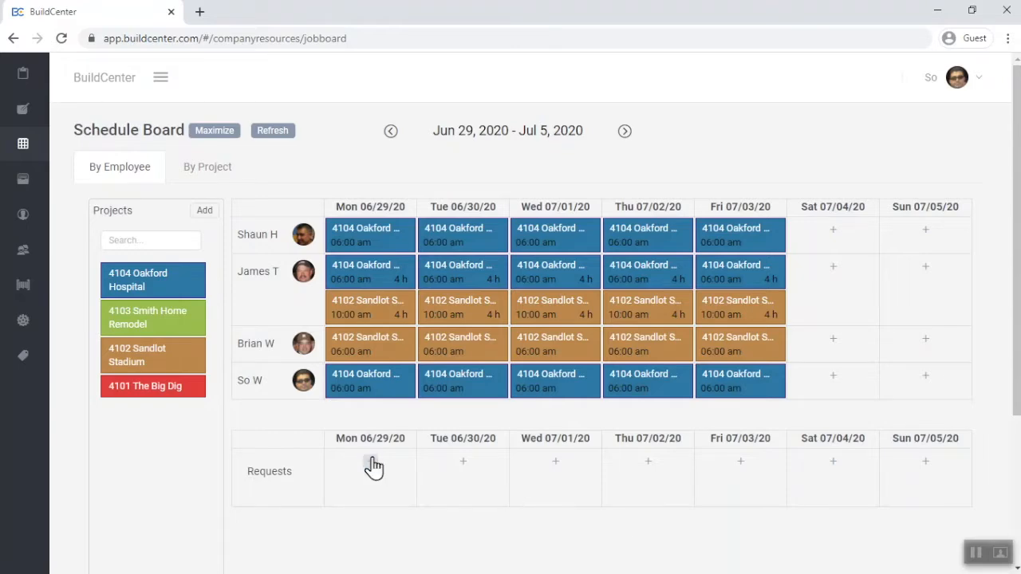
Start a labor request for Monday 06/29 on project 4101 The Big Dig with cost code 6100 Rough Carpentry
click(372, 464)
click(372, 463)
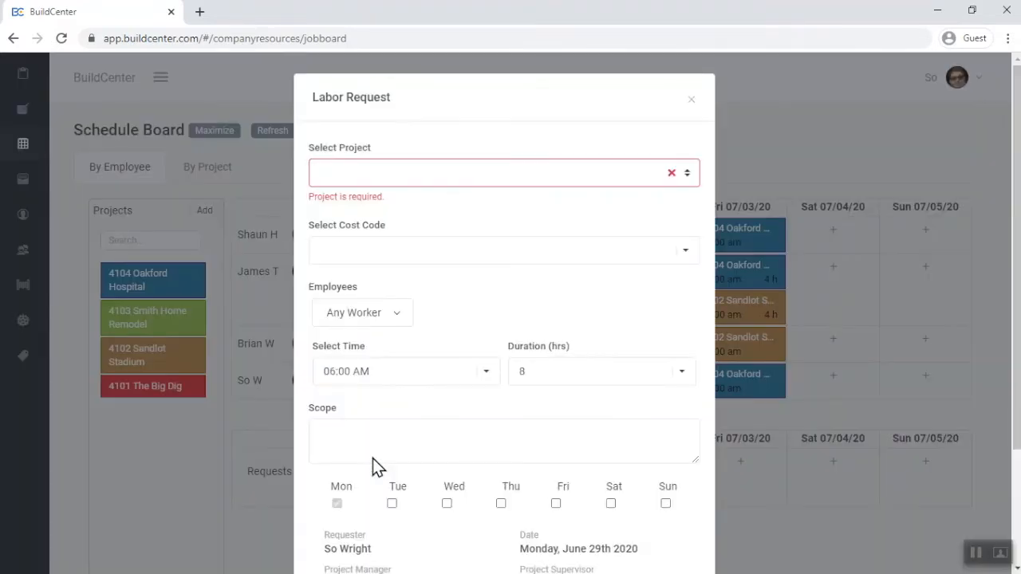
click(688, 174)
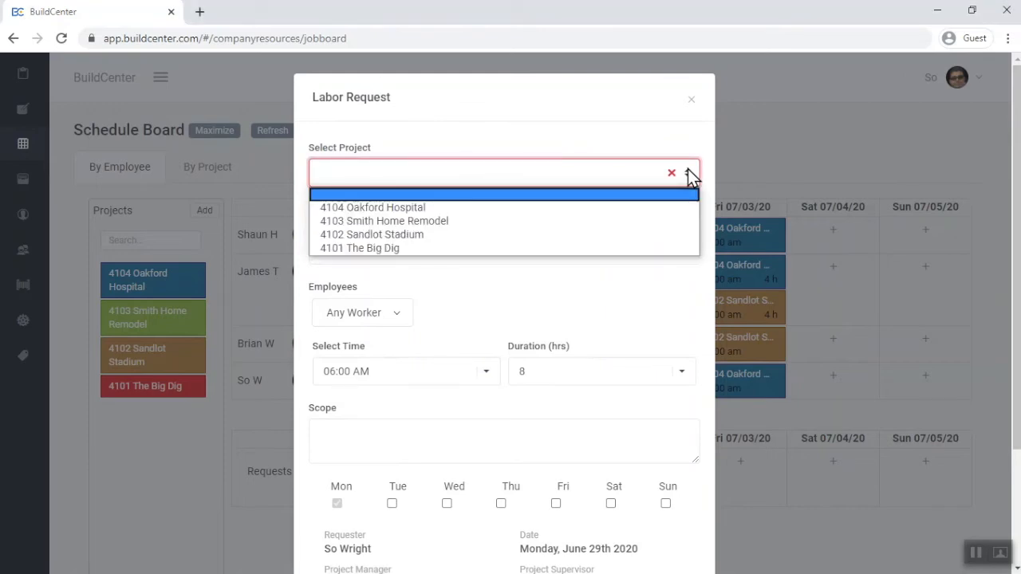
click(613, 252)
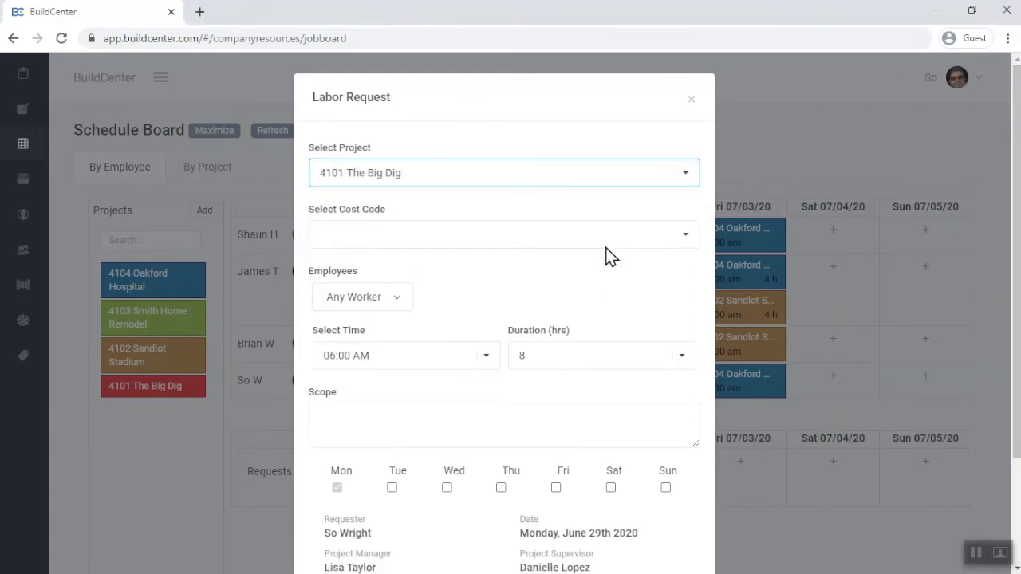
click(519, 243)
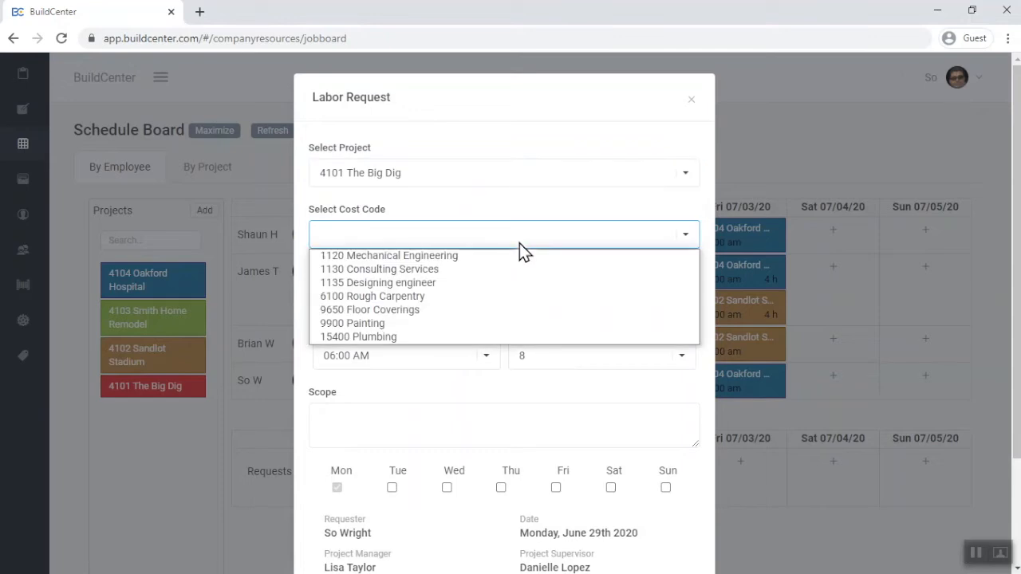
click(518, 296)
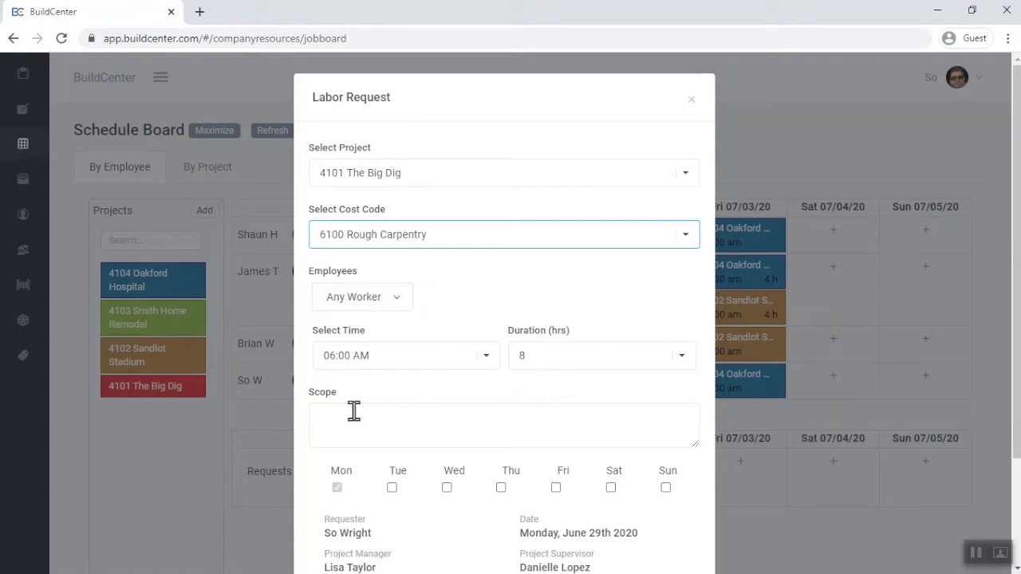
Repeat The Big Dig labor request on Tuesday and Wednesday and save it
drag(1017, 403, 1007, 524)
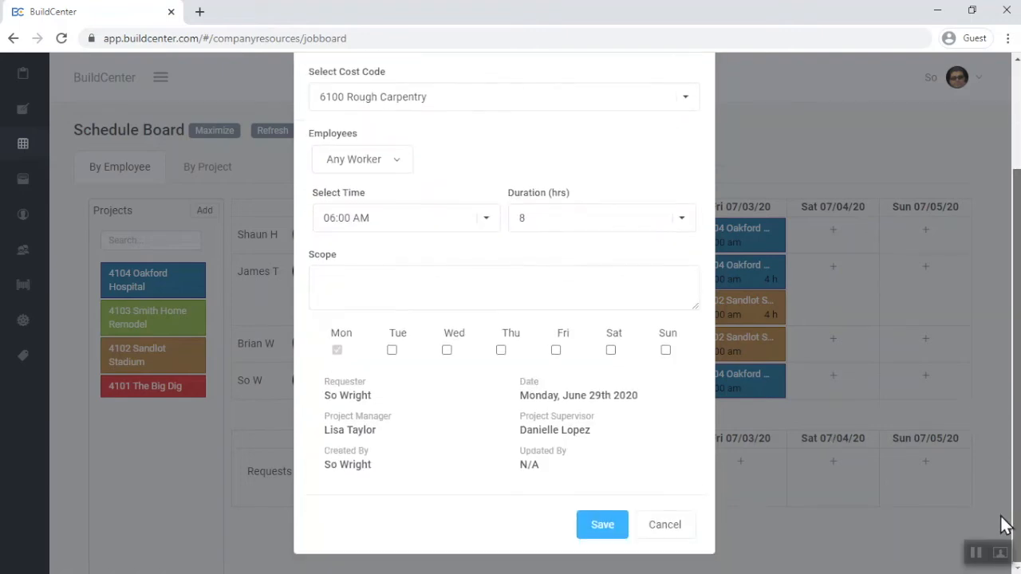
click(391, 351)
click(447, 351)
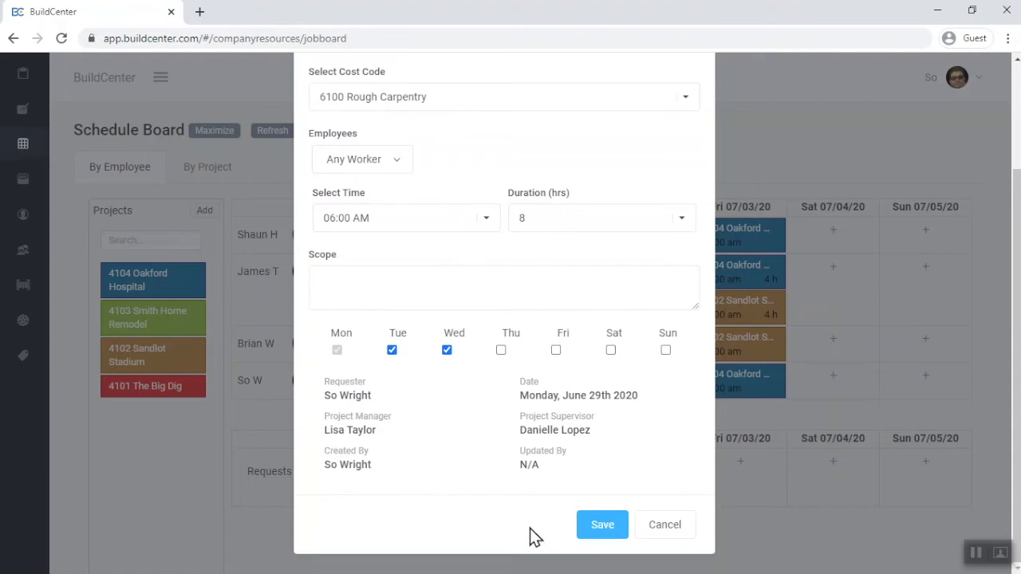
click(598, 530)
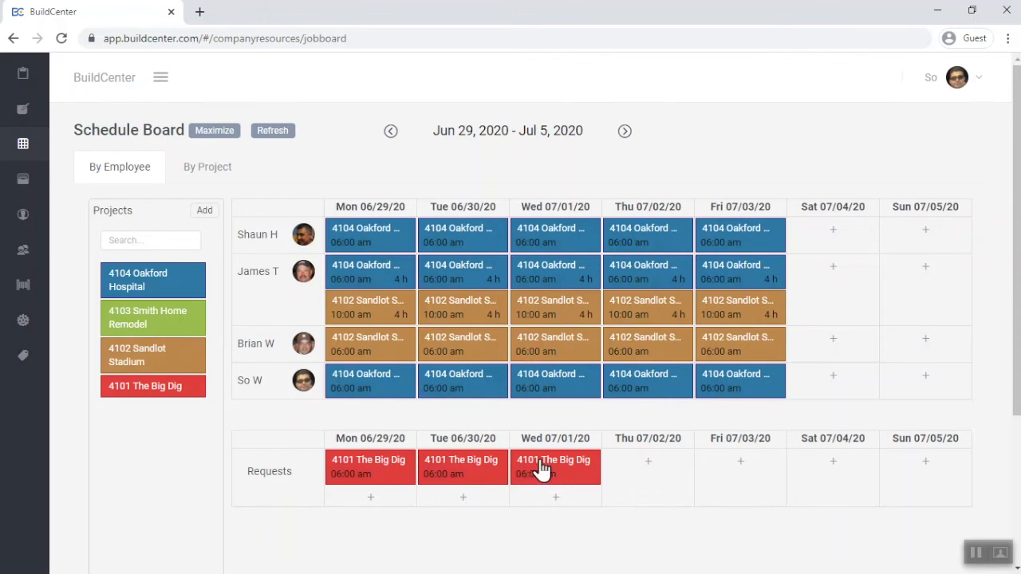
Delete the third employee's Sandlot Stadium assignment on Friday 07/03
scroll(729, 349, down, 1)
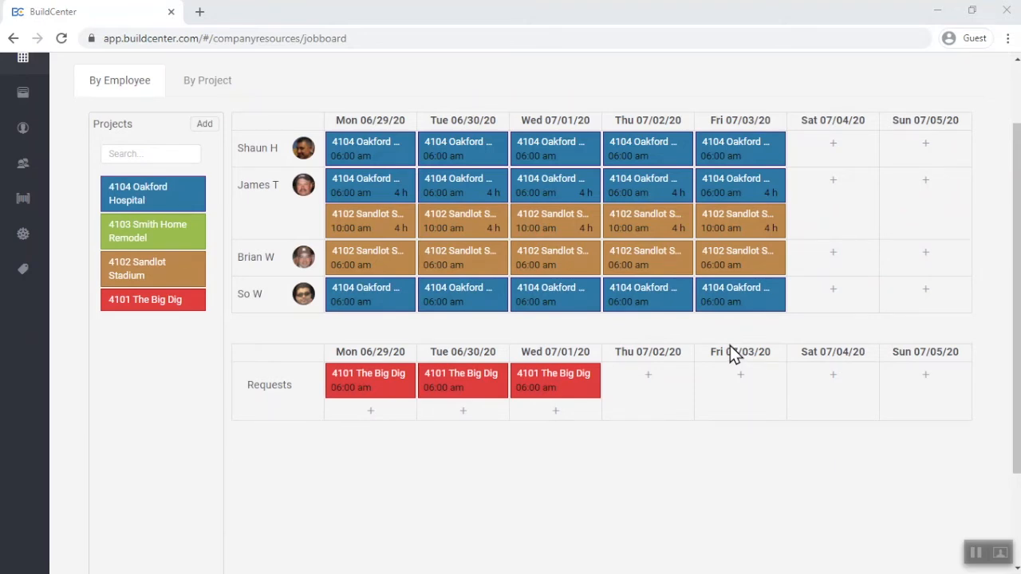
click(742, 267)
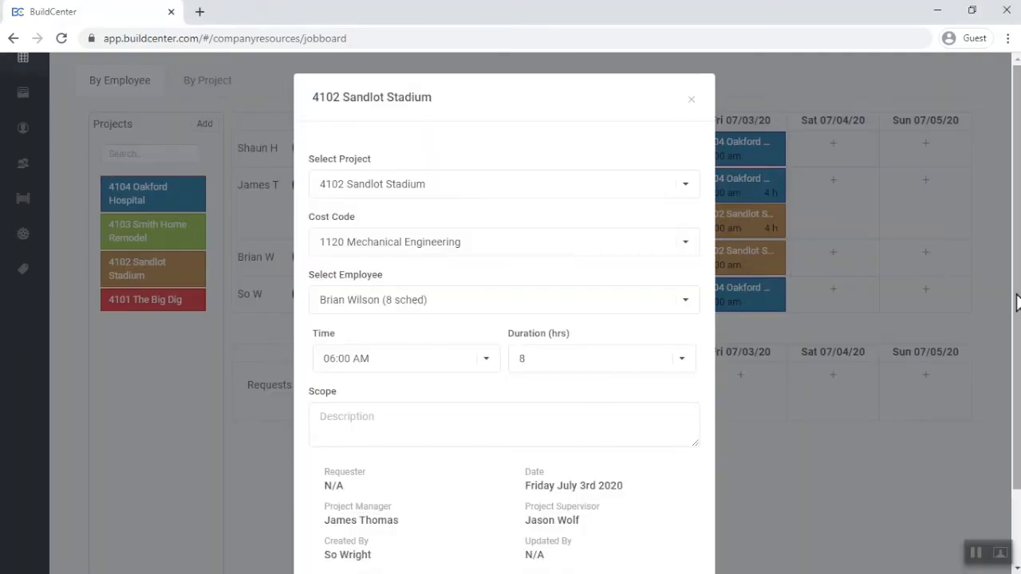
scroll(939, 275, down, 2)
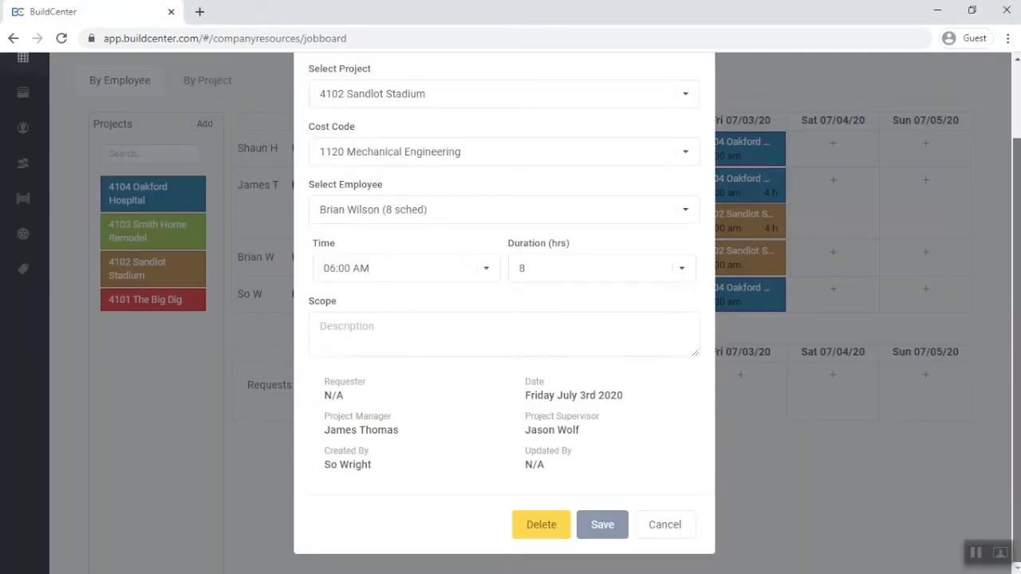
click(552, 529)
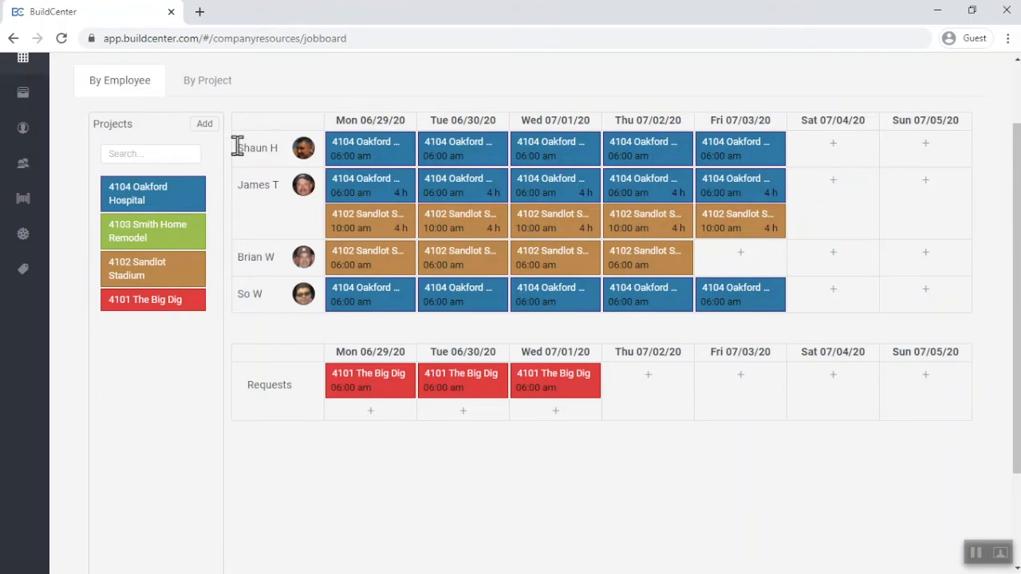
In the by-project view, assign the third employee to 4102 Sandlot Stadium on Friday 07/03 with cost code 1120 Mechanical Engineering and save
click(209, 83)
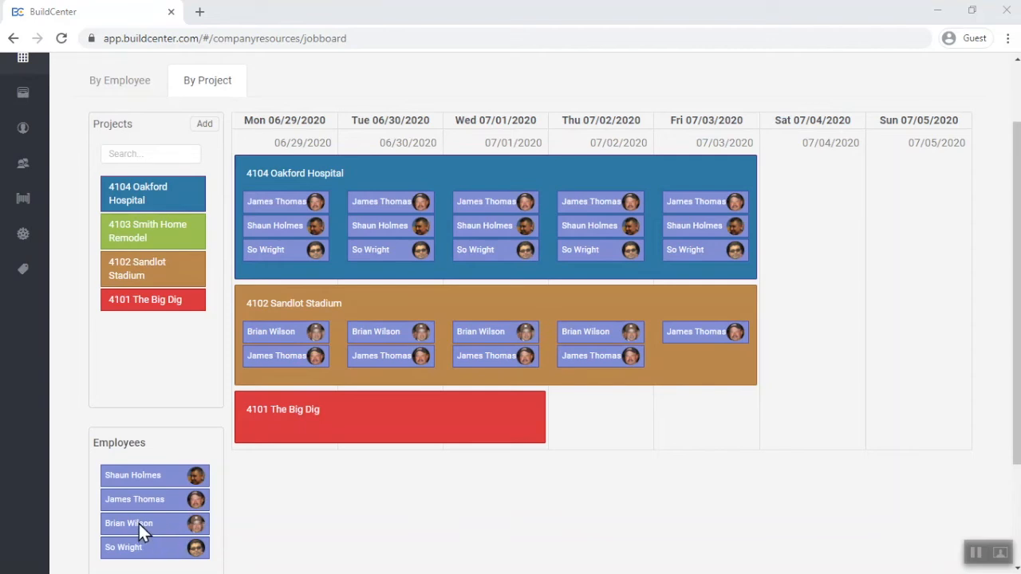
drag(141, 523, 693, 356)
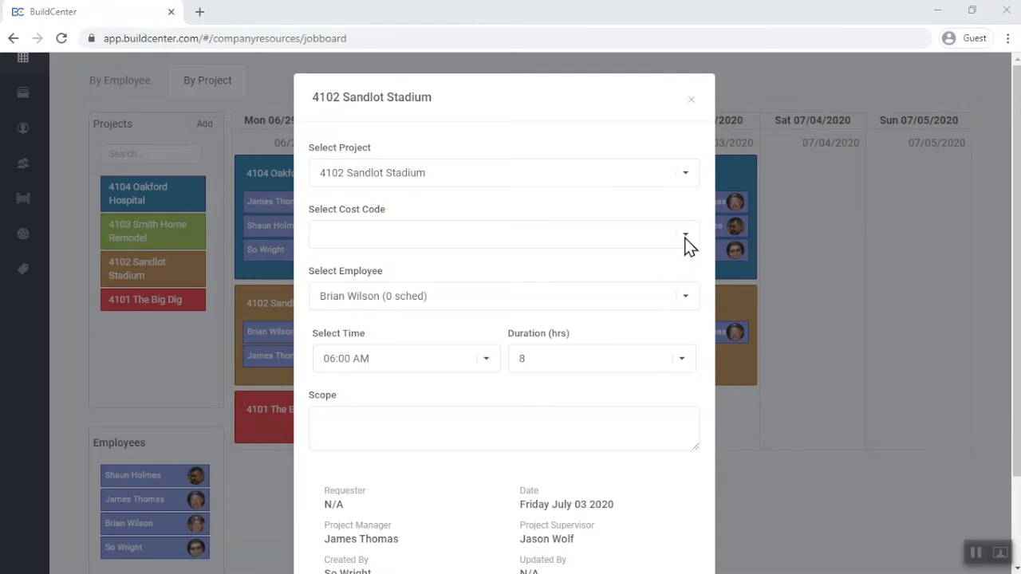
click(685, 238)
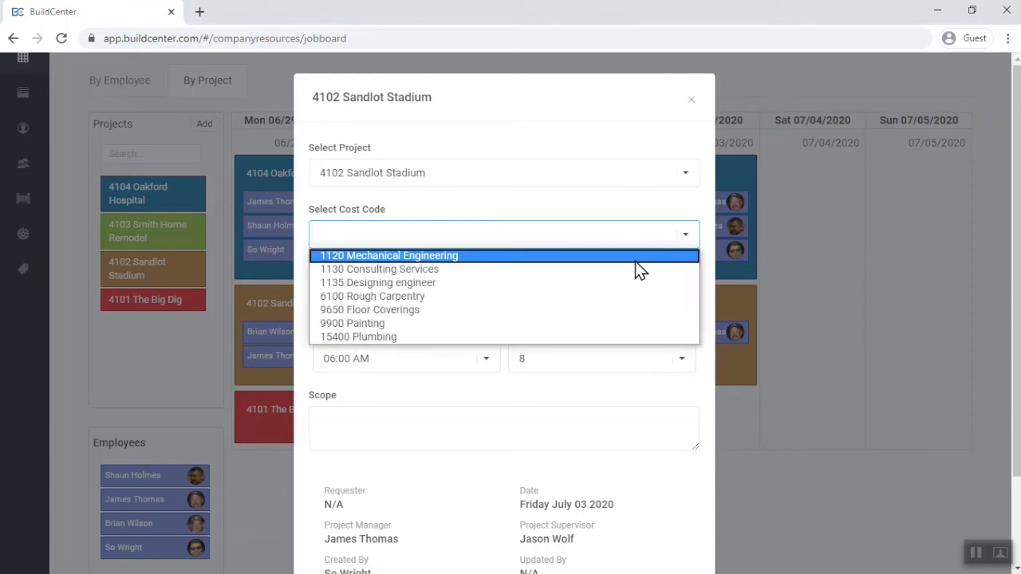
click(636, 258)
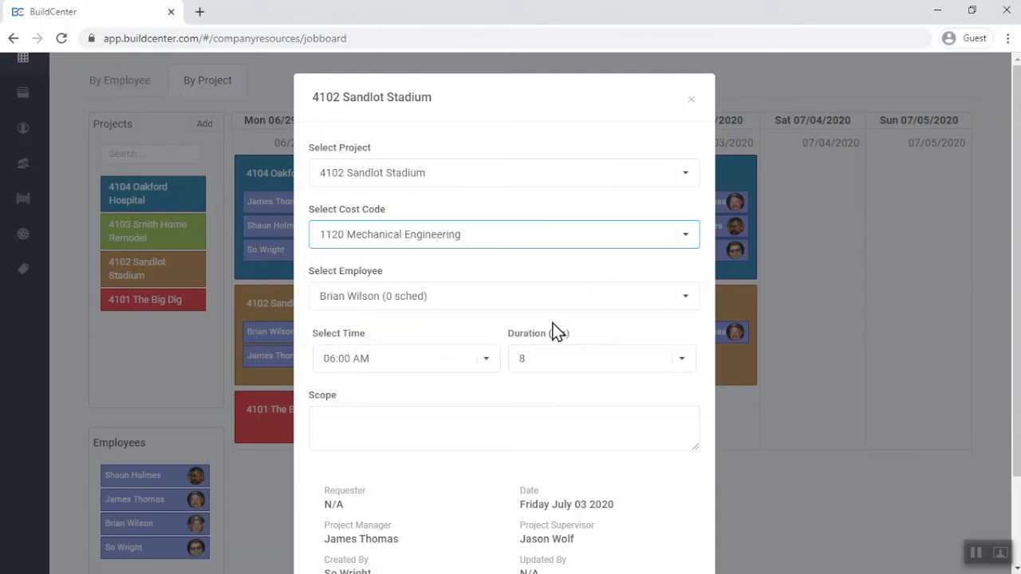
key(Tab)
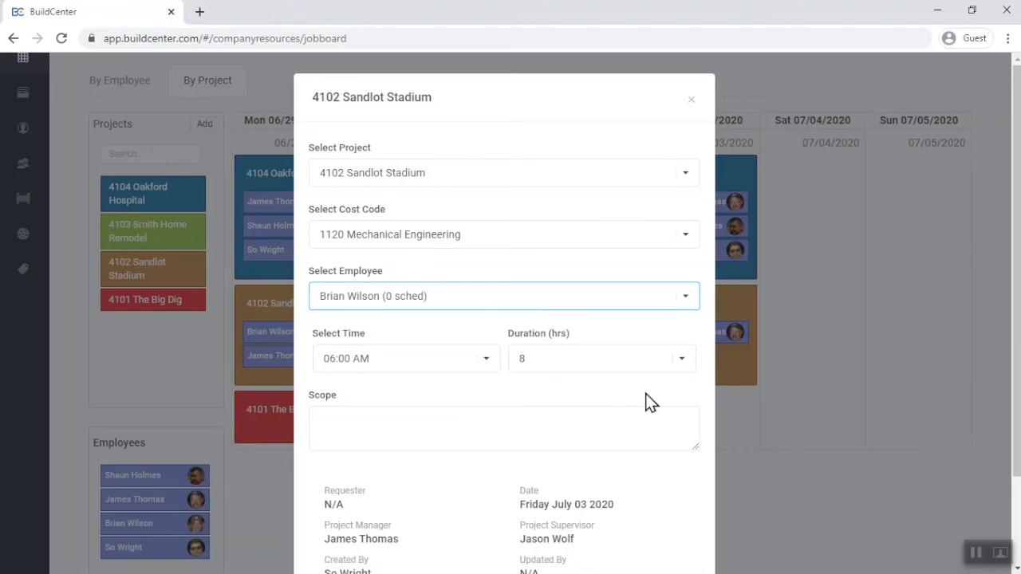
scroll(1016, 396, down, 2)
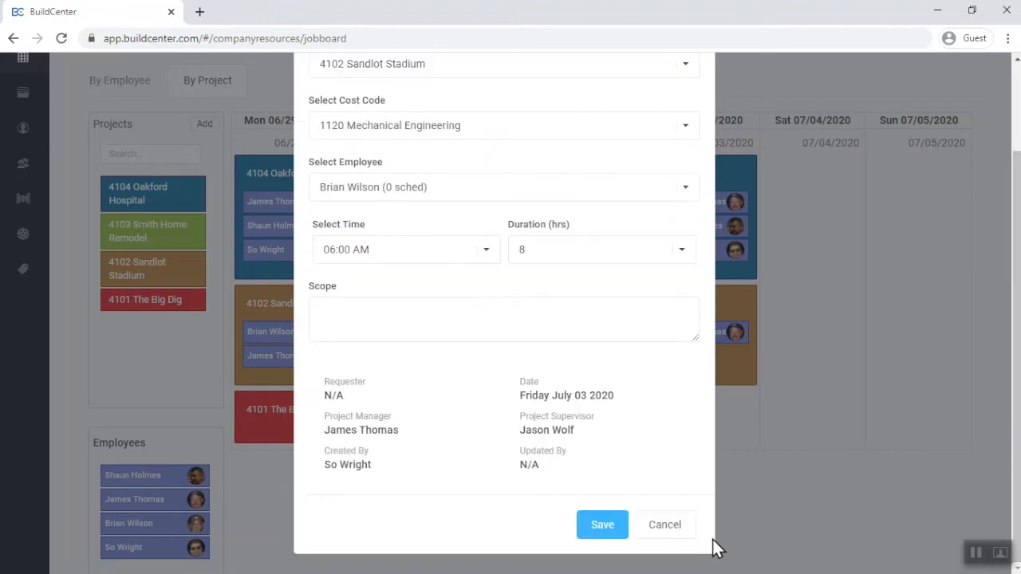
click(597, 533)
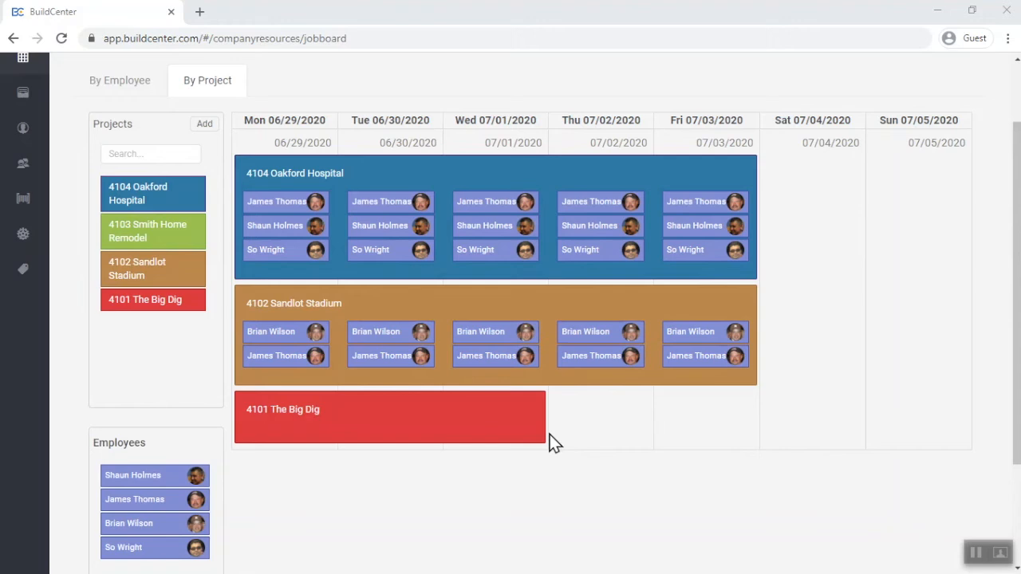
Start a 4103 Smith Home Remodel item on Tuesday 06/30 with cost code 1120 Mechanical Engineering and no employee selected
drag(183, 236, 420, 146)
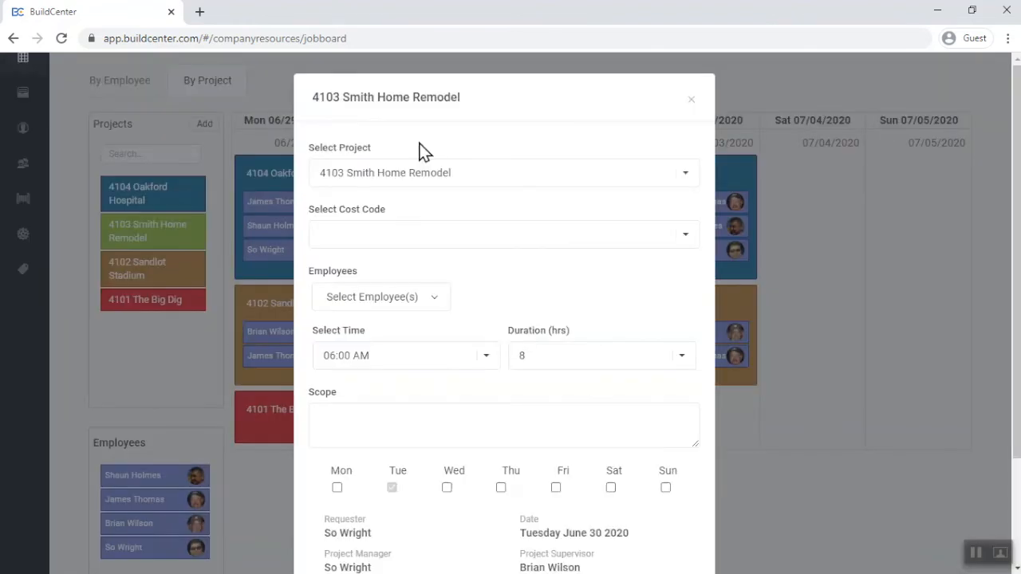
click(693, 233)
click(672, 257)
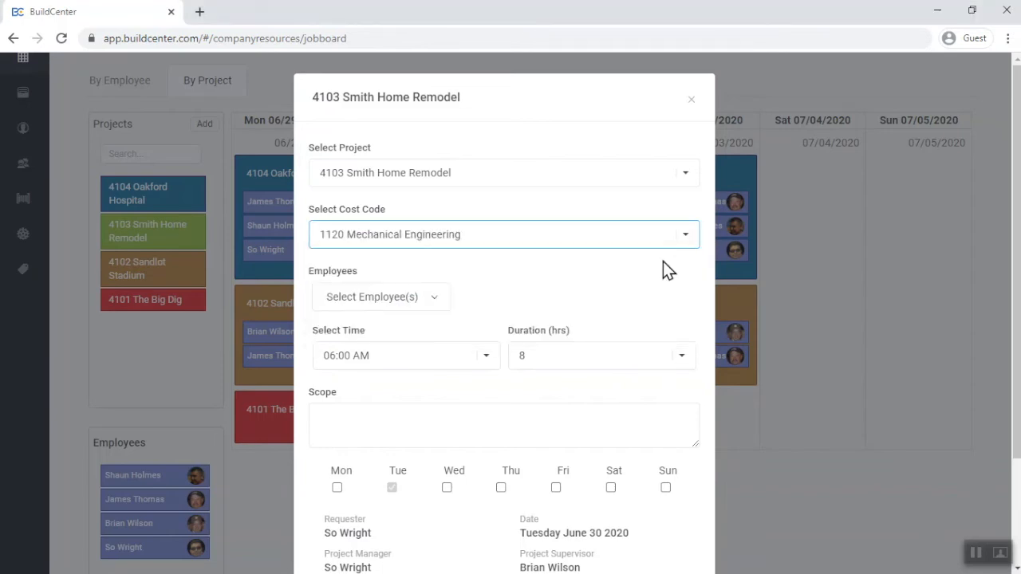
click(439, 307)
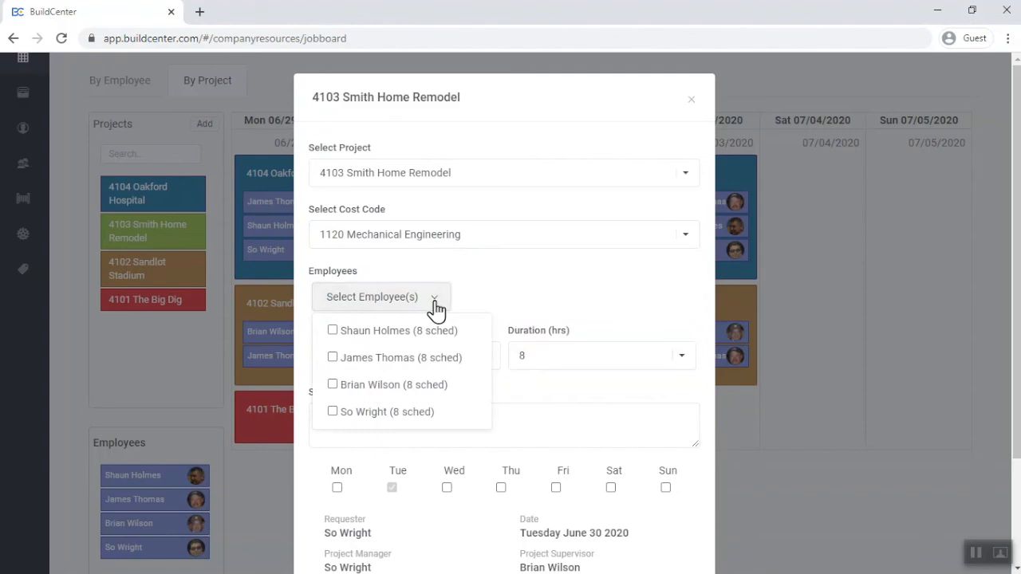
click(436, 307)
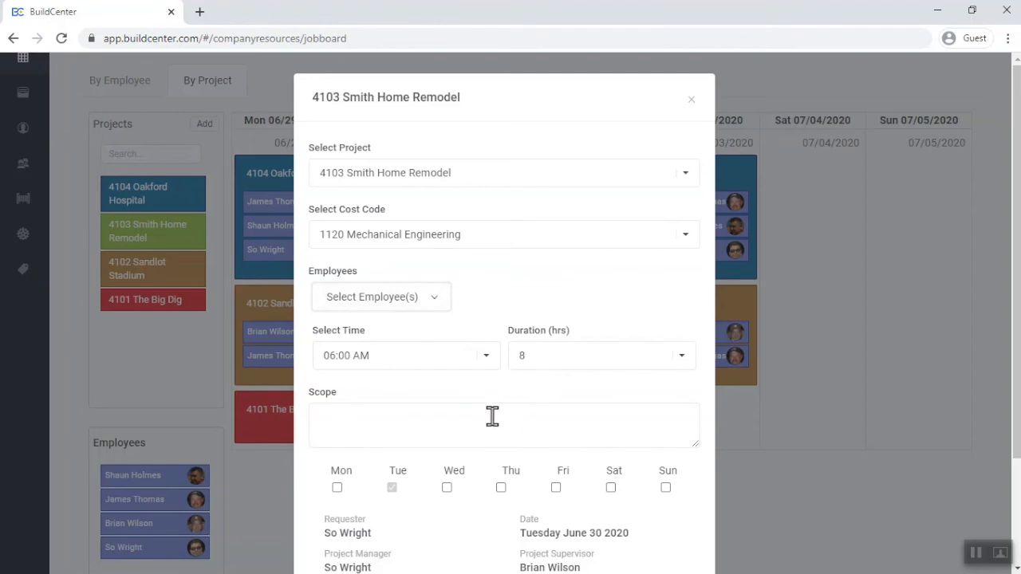
Repeat the Smith Home Remodel item on Wednesday through Friday, save it, and check the requests in the by-employee view
click(448, 488)
click(501, 488)
click(555, 488)
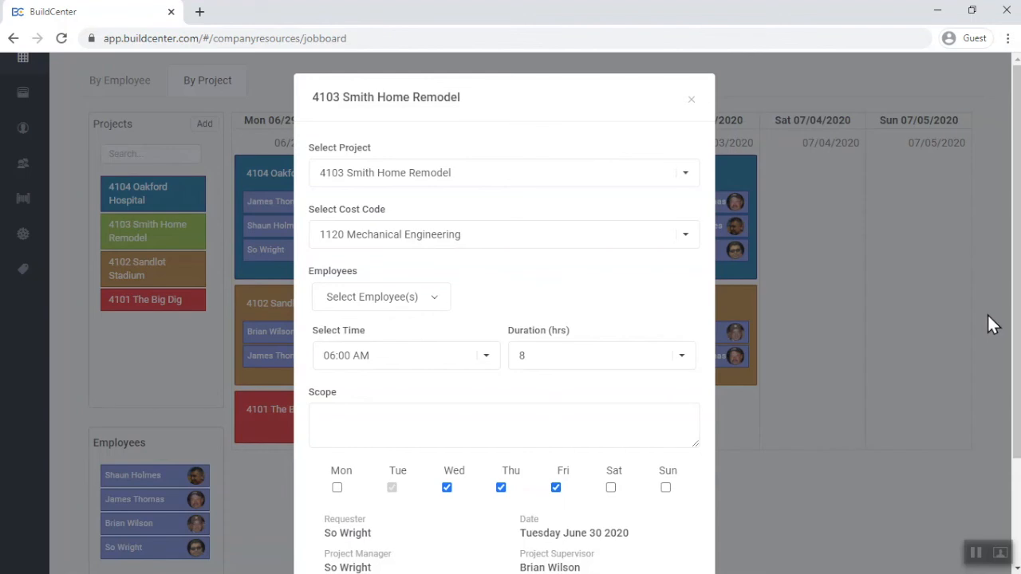
drag(1017, 319, 1017, 424)
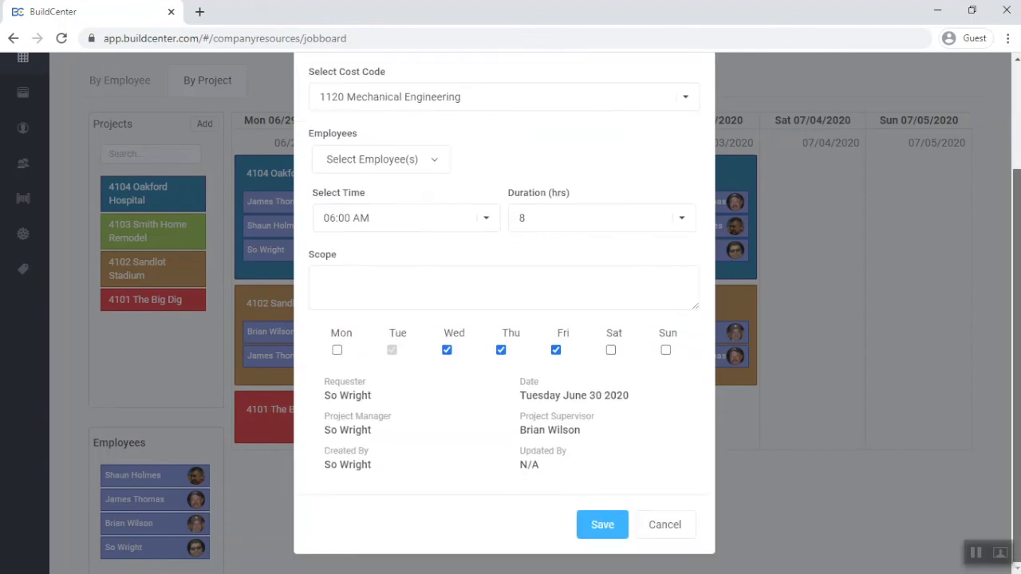
click(611, 525)
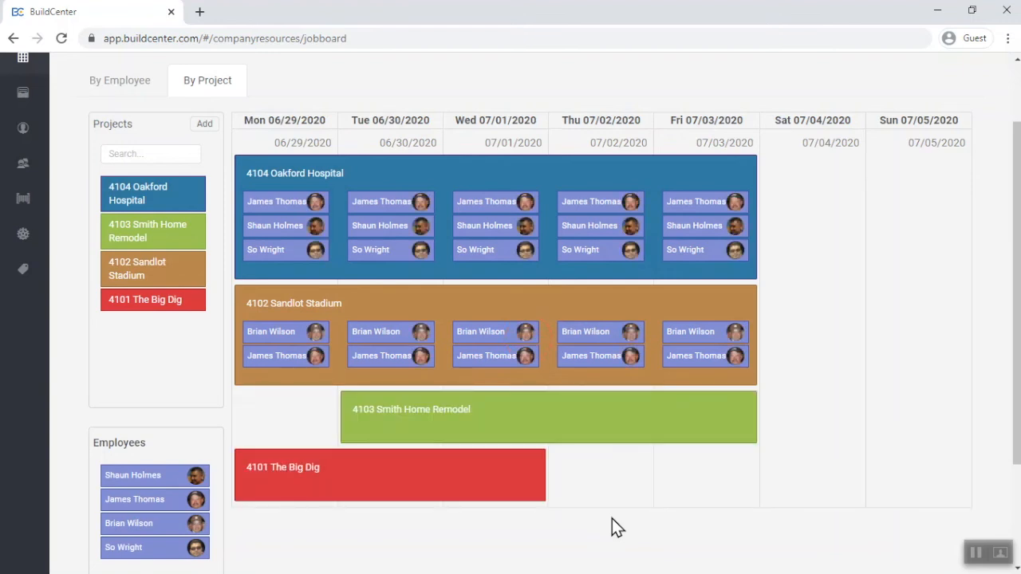
click(149, 99)
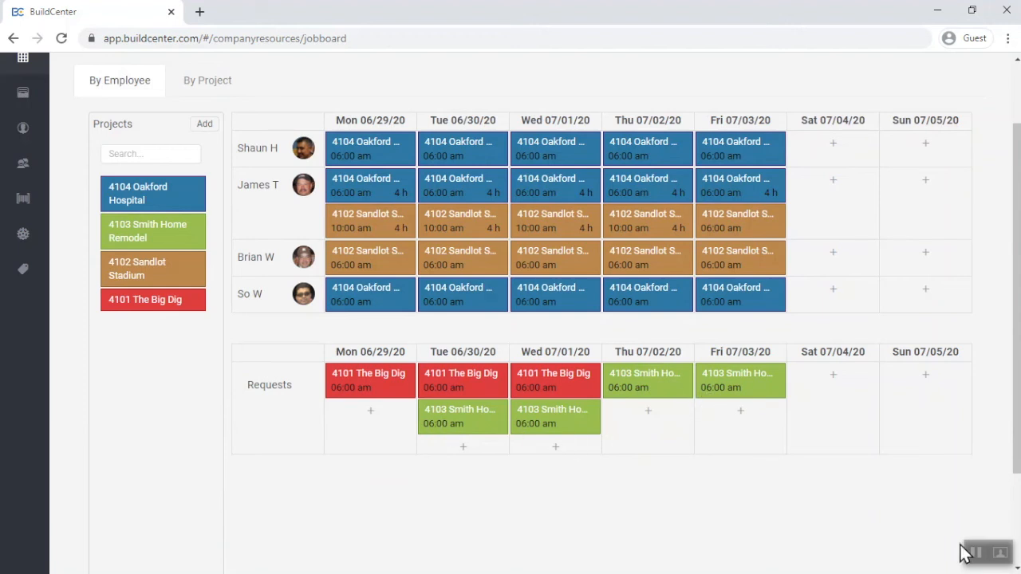
In the by-project view, remove the 4103 Smith Home Remodel assignments from Tuesday 06/30 through Friday 07/03
click(204, 85)
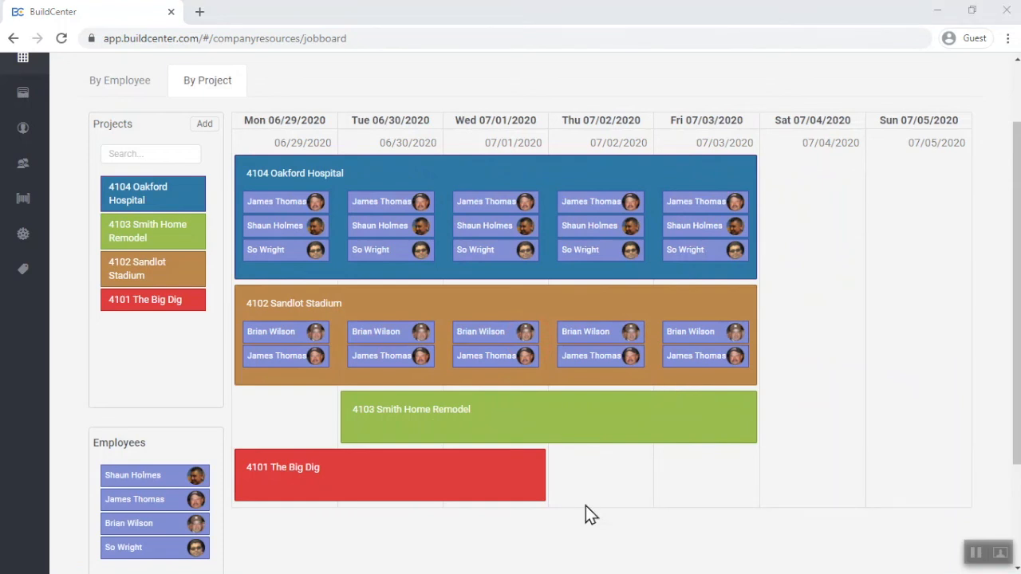
click(452, 407)
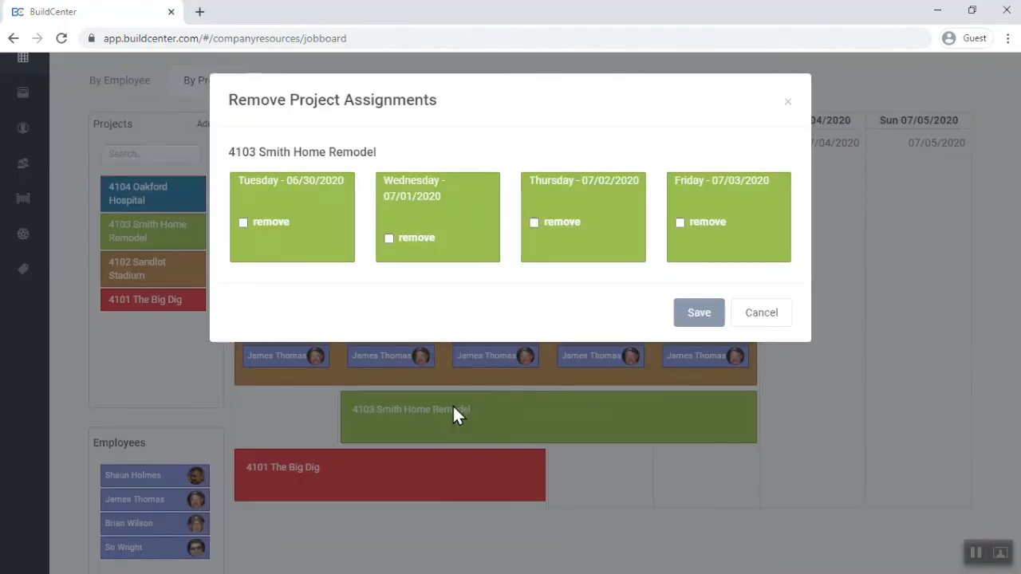
click(271, 223)
click(402, 237)
click(532, 223)
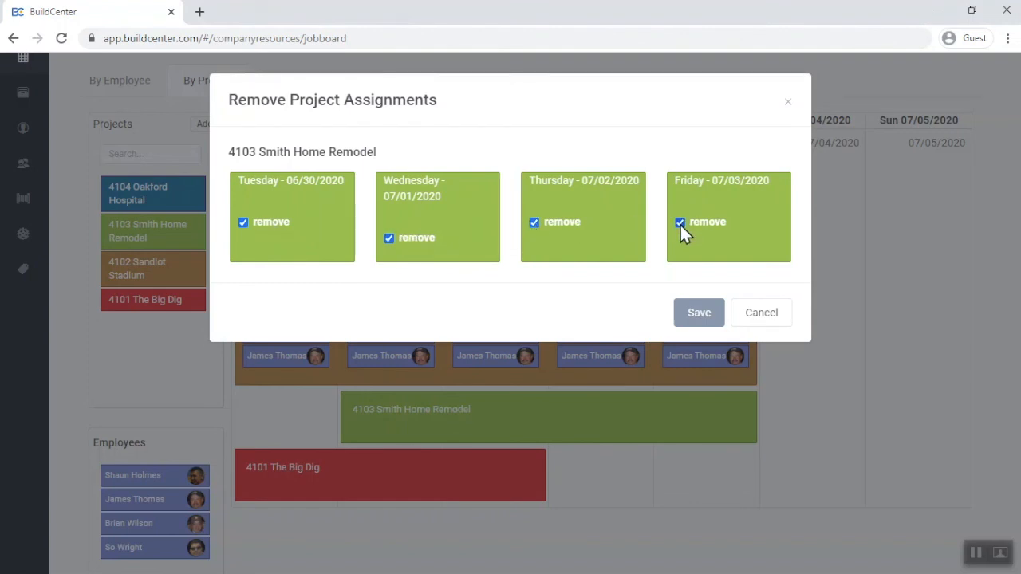
click(702, 314)
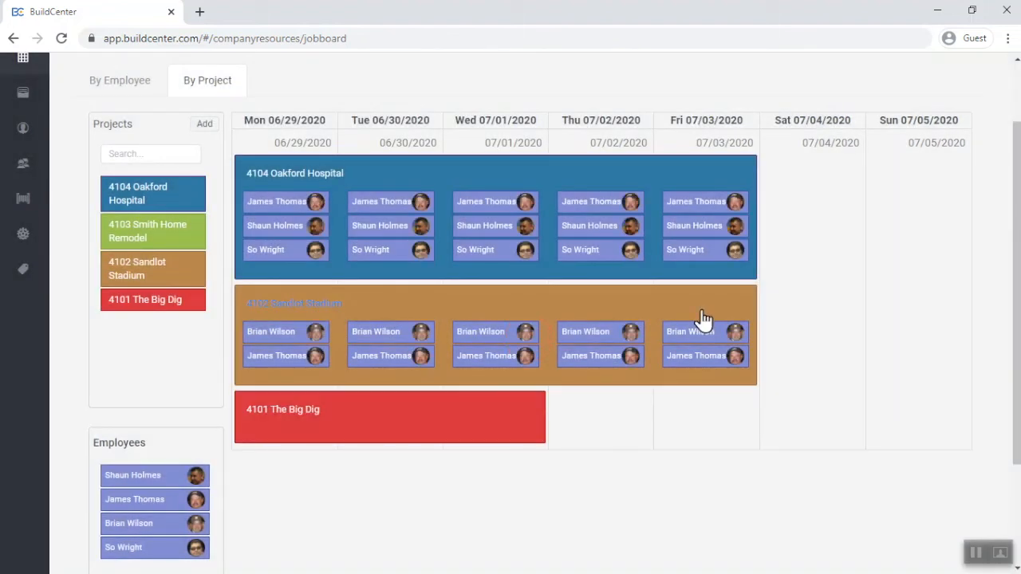
Return to the by-employee view and maximize the schedule board
click(137, 94)
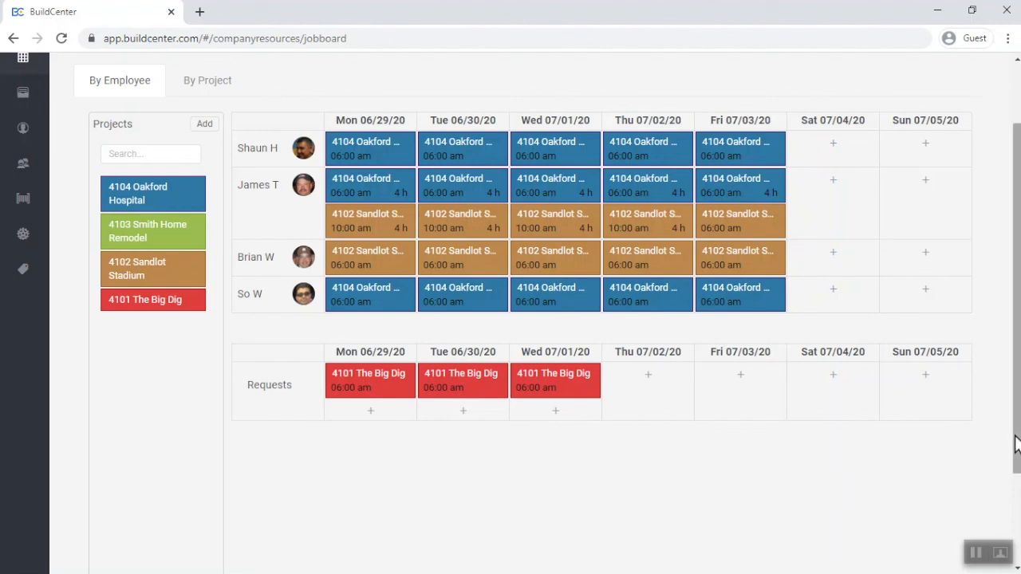
drag(1016, 444, 1003, 375)
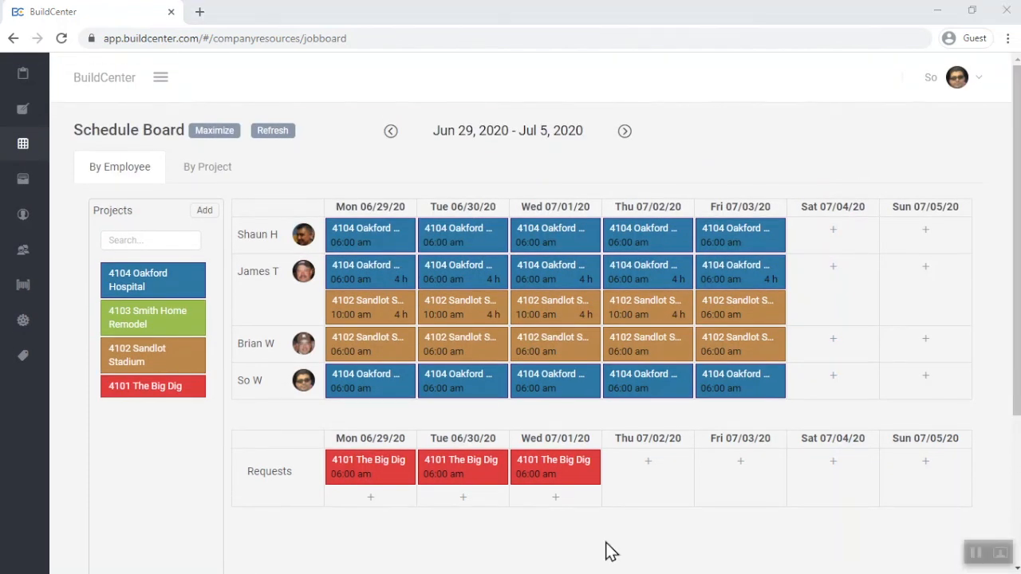
click(220, 136)
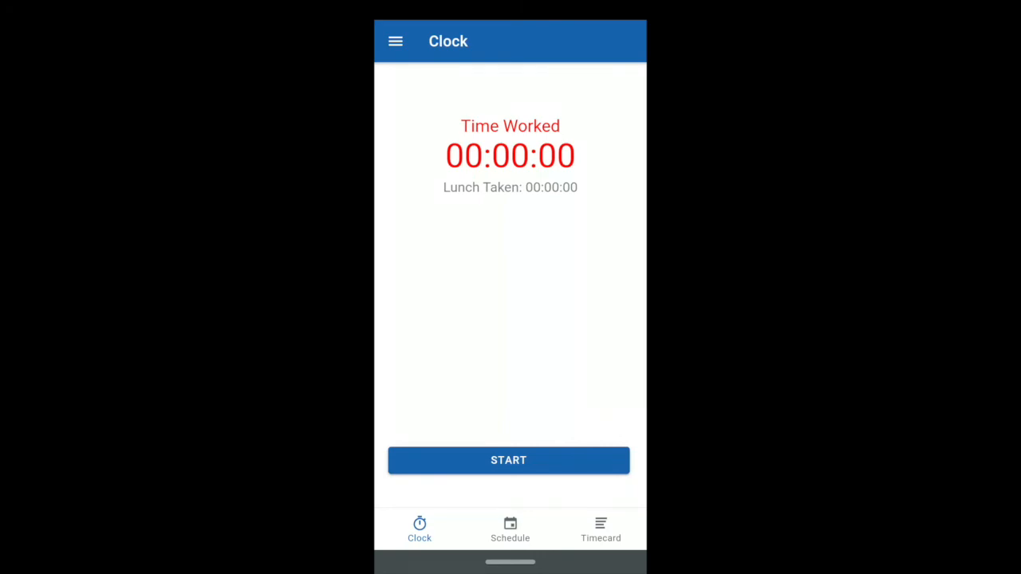
In the BuildCenter mobile app, review the schedule for July 15 and 16 and the 4104 Oakford Hospital project details
click(510, 529)
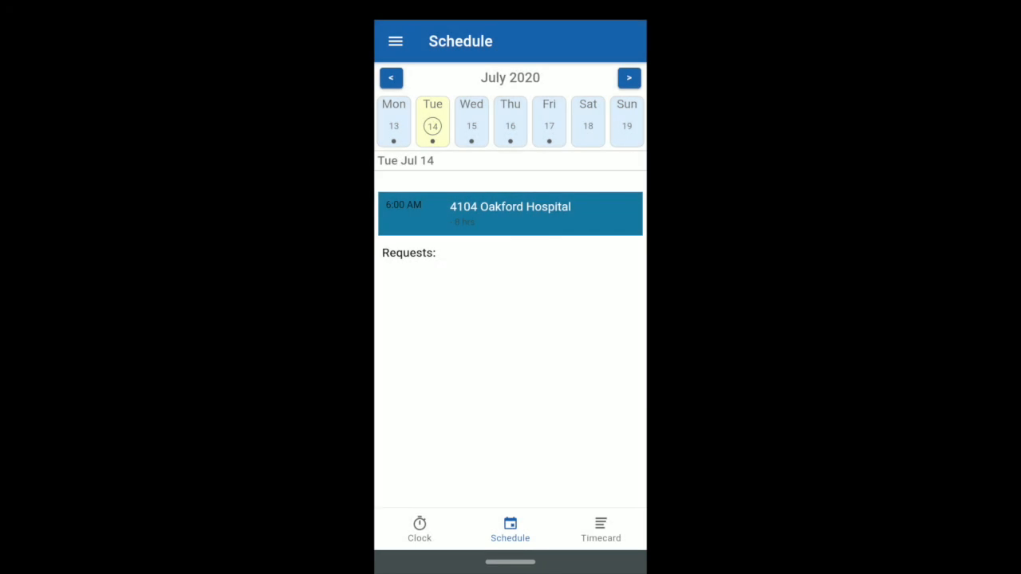
click(472, 126)
click(510, 126)
click(510, 212)
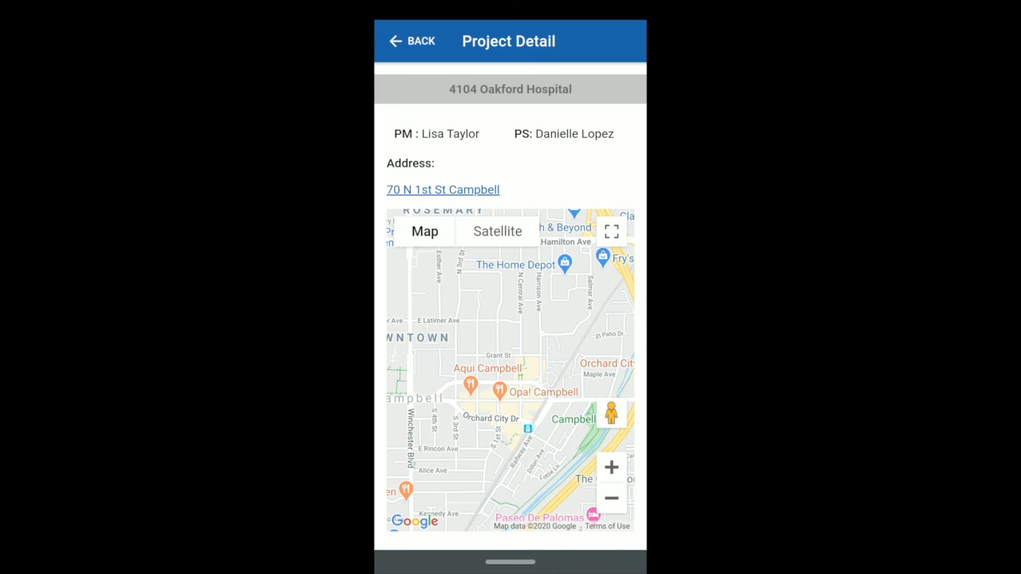
click(412, 41)
Start the time clock in the mobile app
click(420, 529)
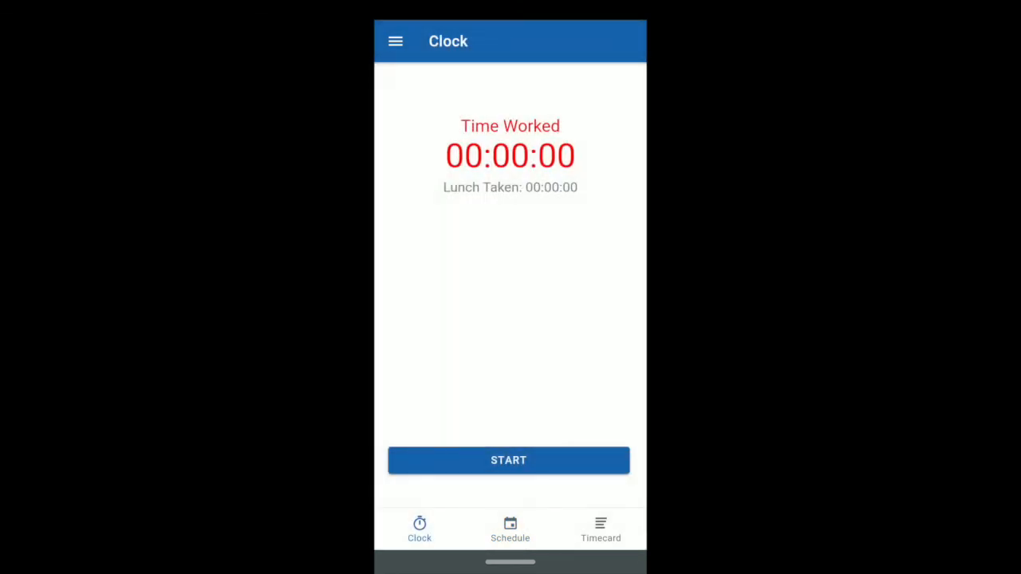
click(508, 460)
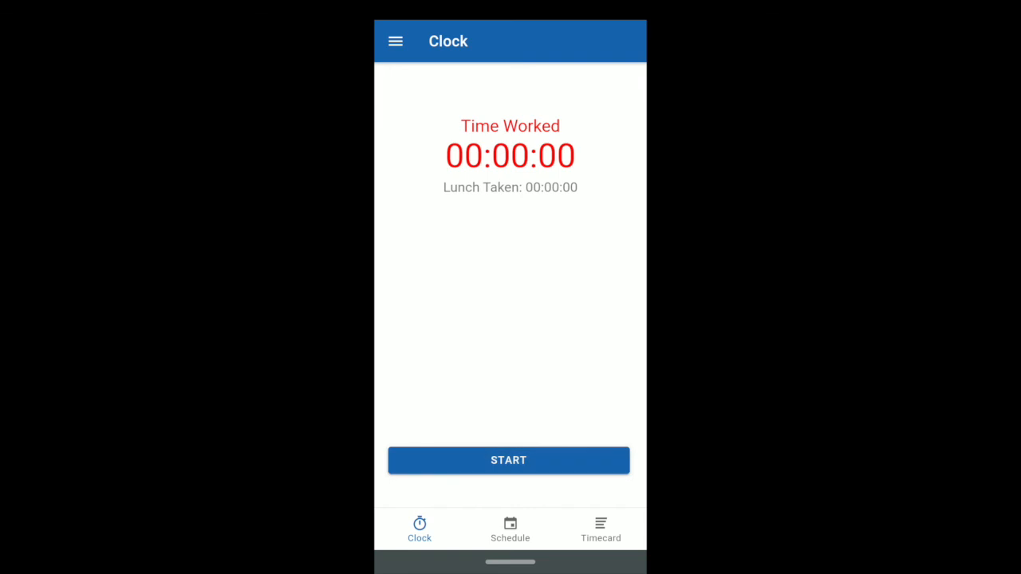